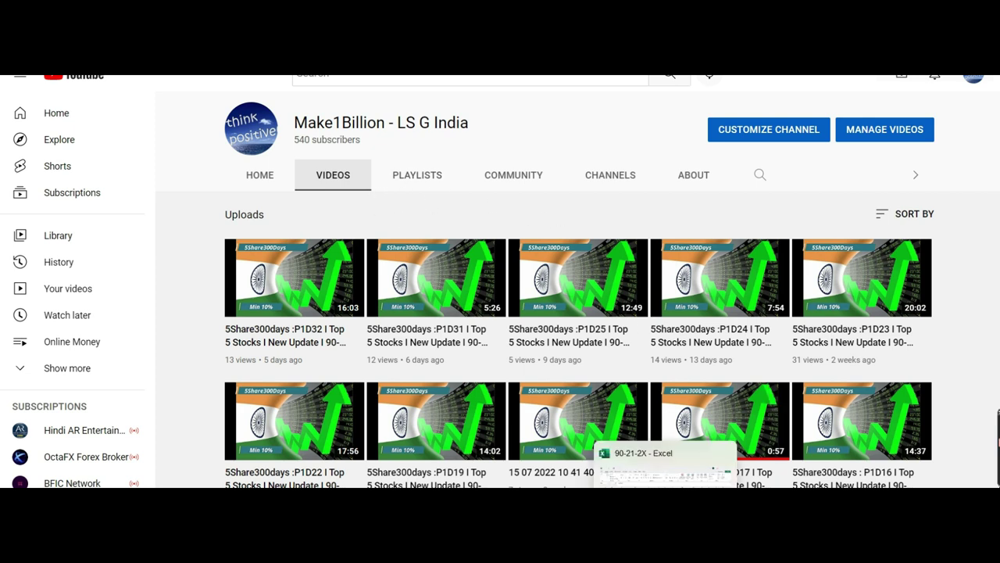
- Switch to the 90-21-2X workbook in Excel and examine the Today Date entries for M&M, Apollohosp and BLUEDART
click(665, 473)
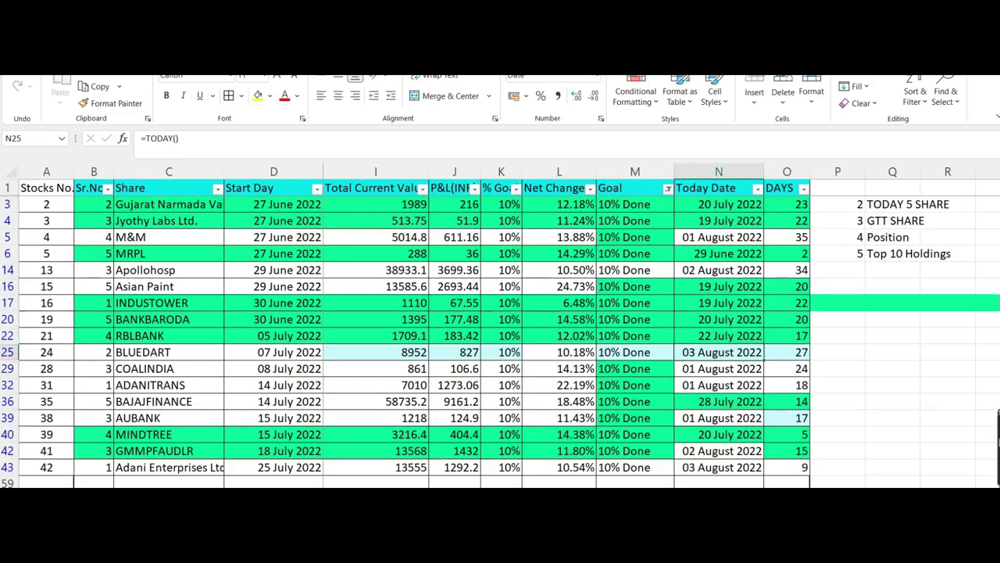
click(707, 237)
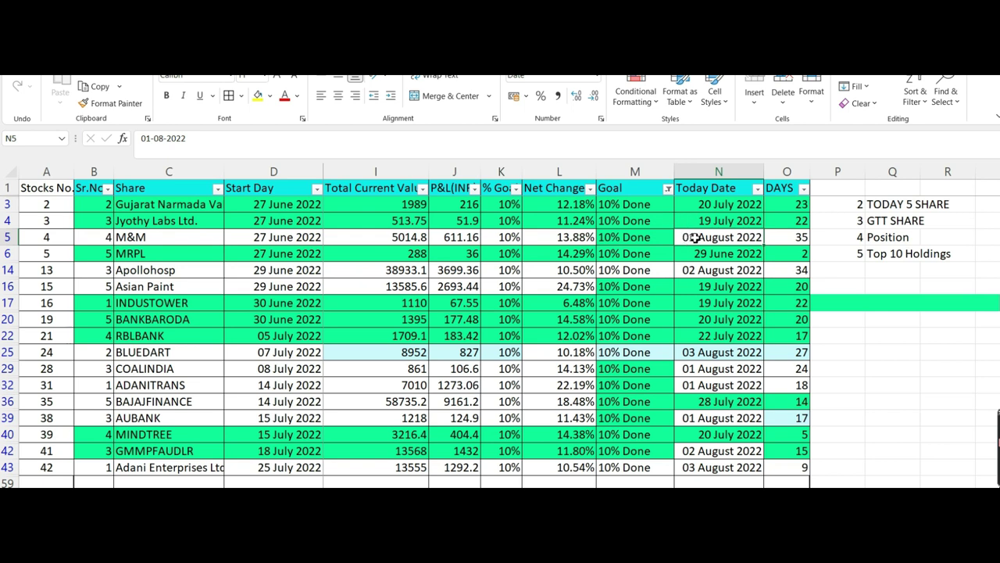
click(718, 270)
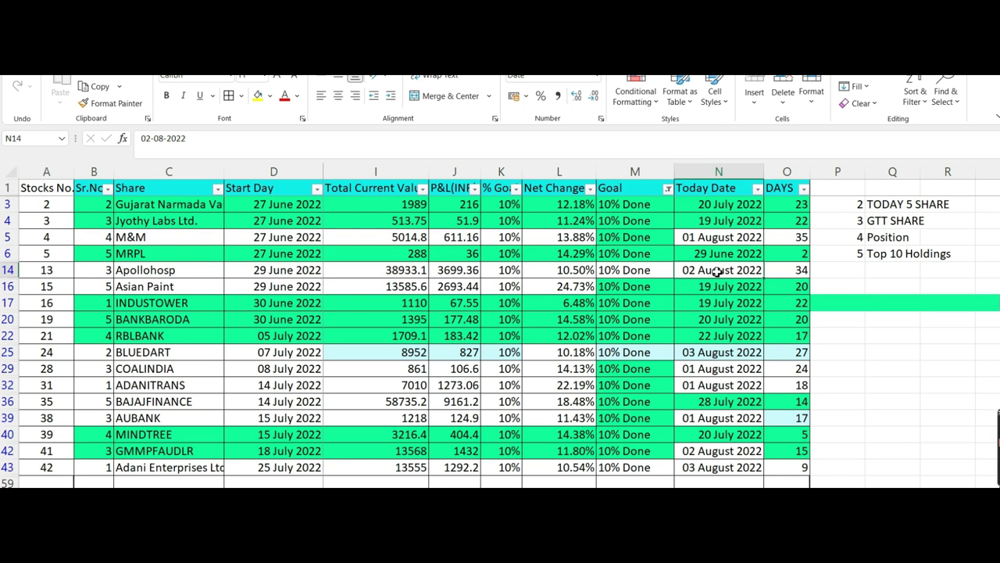
click(721, 353)
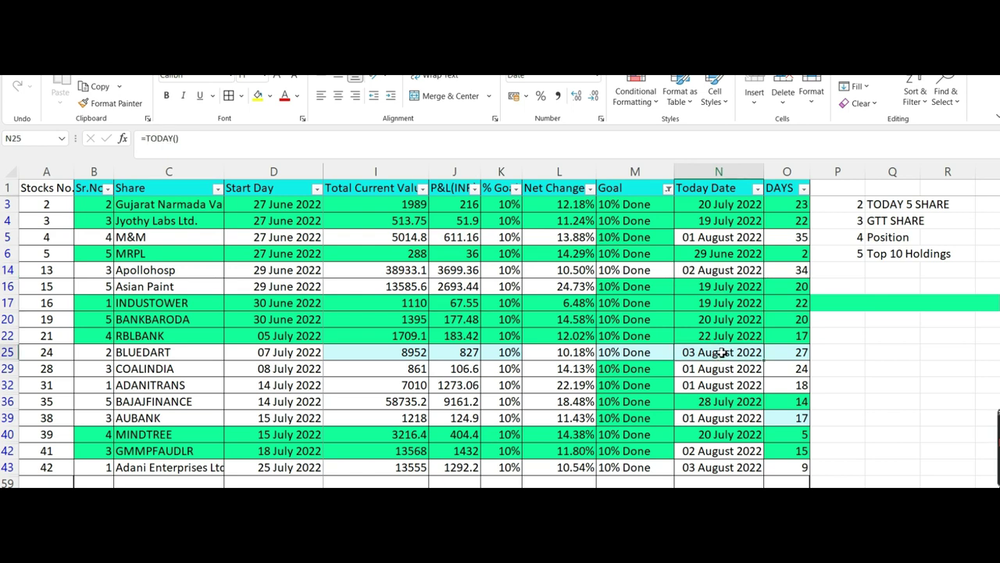
click(707, 366)
key(Up)
click(706, 366)
key(Up)
key(Right)
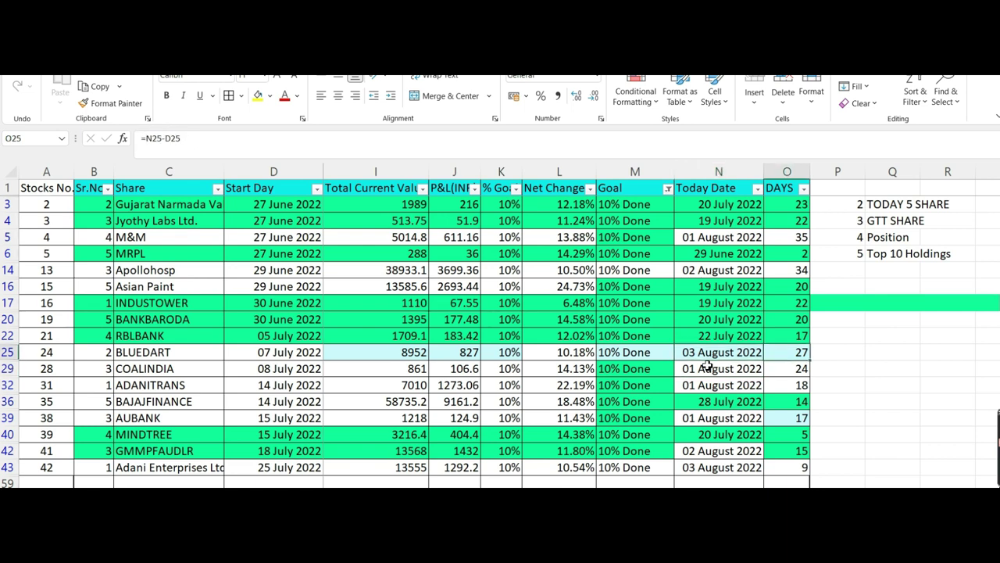
- Examine the Today Date entries of the stocks from BLUEDART down to Adani Enterprises Ltd
key(Left)
key(Down)
key(Down)
key(Down)
key(Down)
key(Down)
key(Down)
key(Down)
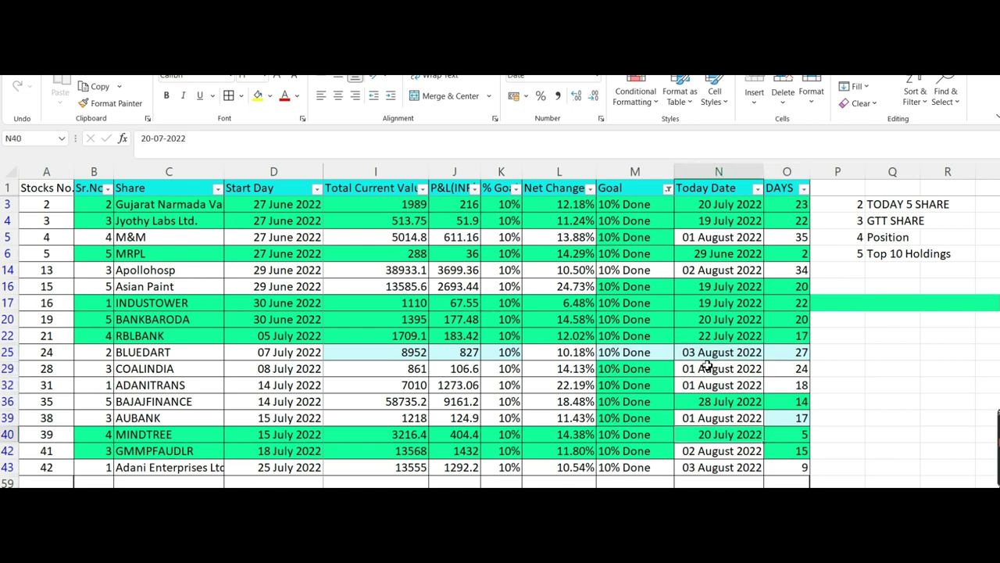
key(Right)
key(Left)
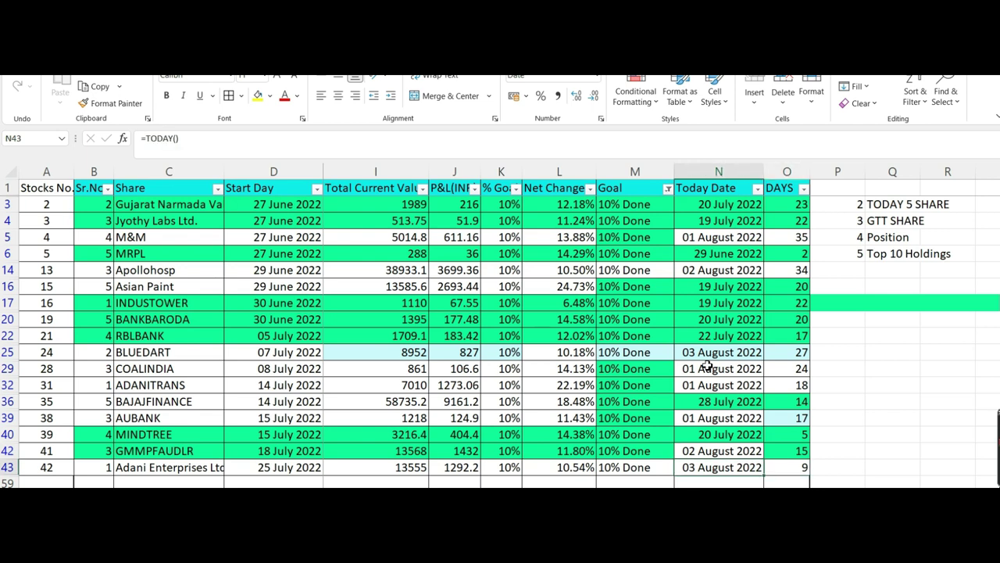
key(Left)
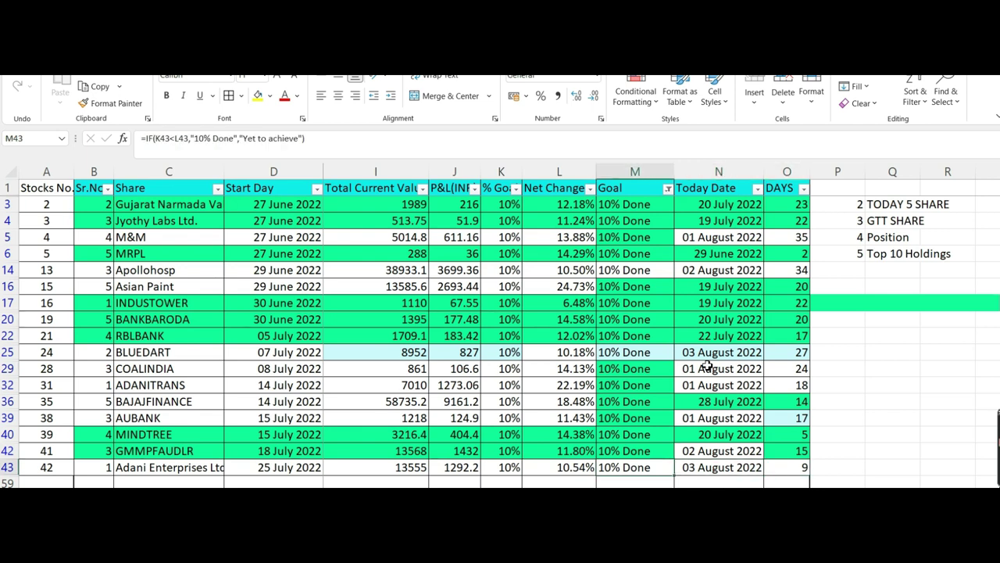
key(Right)
key(Up)
key(Down)
key(Up)
key(Up)
key(Up)
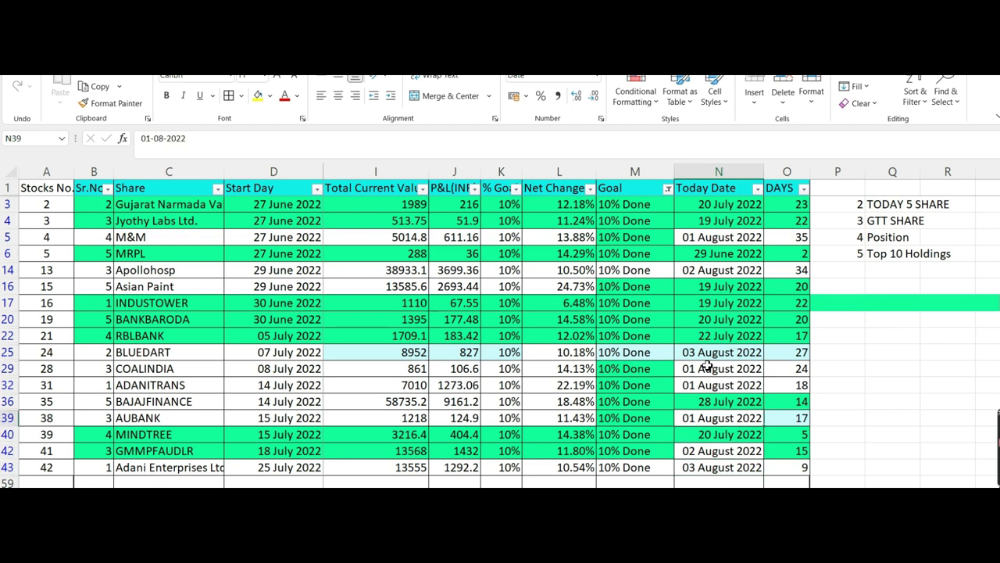
- Examine the DAYS values for Apollohosp and the MRPL row above it
click(786, 272)
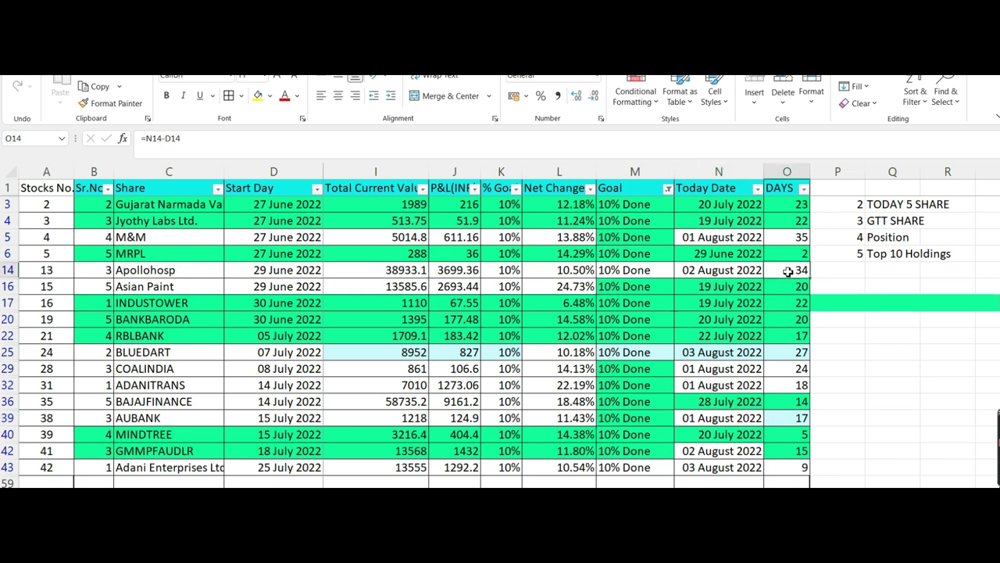
key(Left)
key(Left)
key(Right)
key(Right)
key(Up)
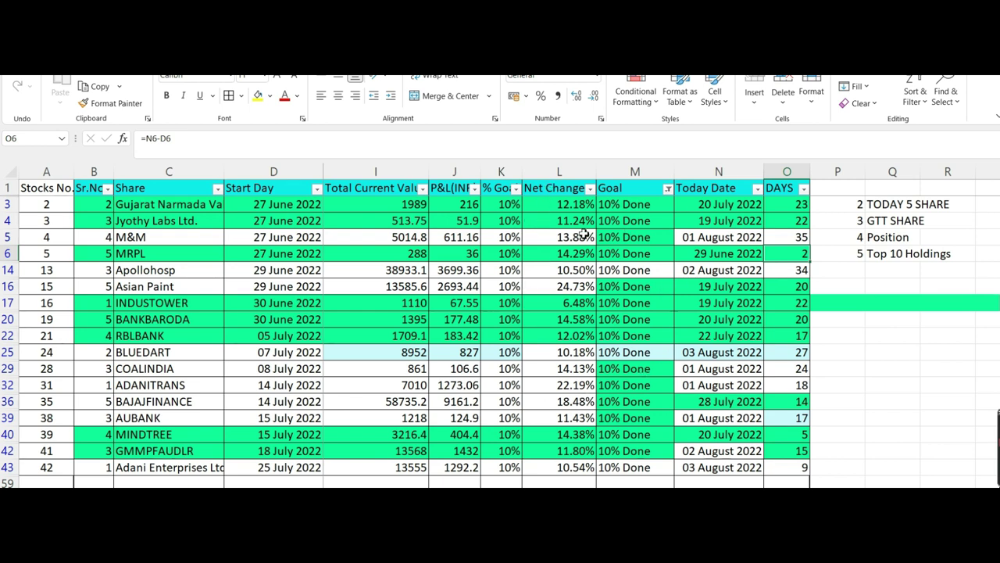
- Examine the Net Change percentages of the 10% Done stocks, from M&M down to the last listed stock
click(552, 269)
key(Up)
key(Up)
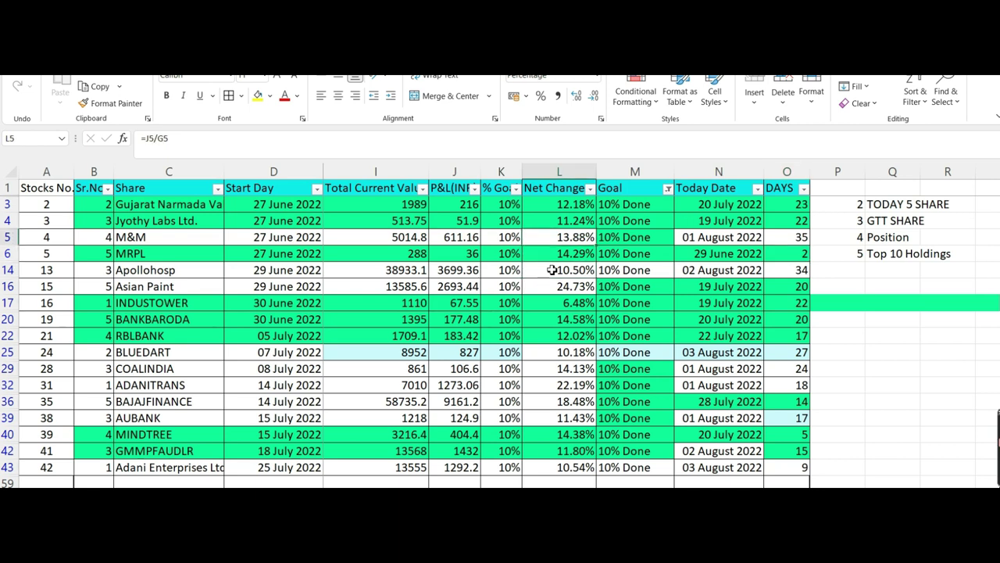
key(Down)
key(Down)
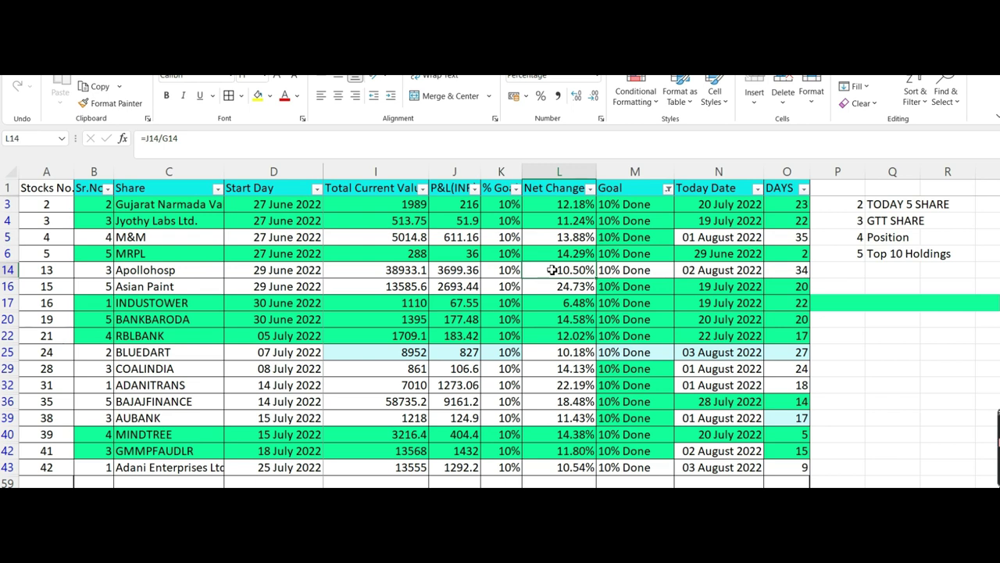
click(562, 286)
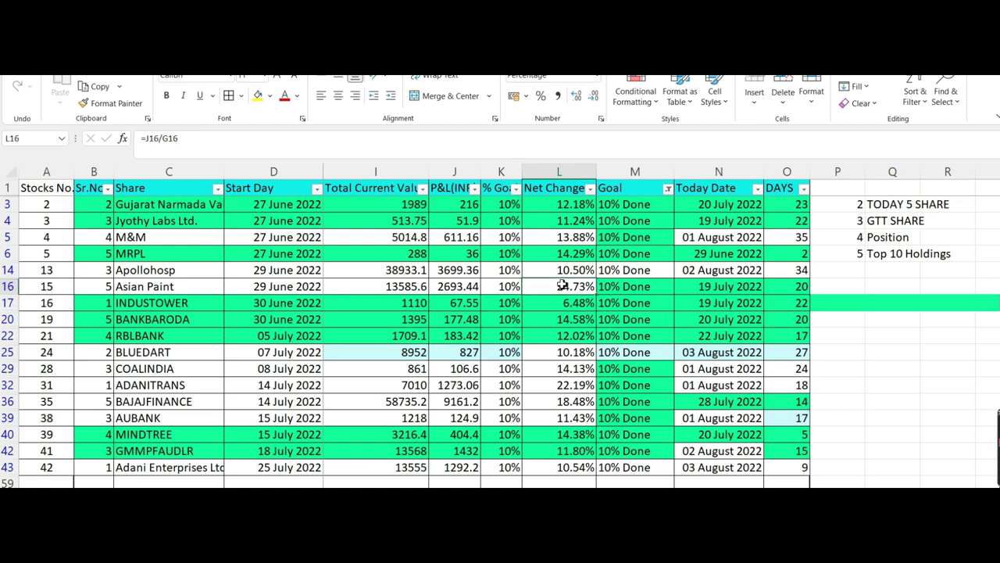
key(Down)
key(Down)
key(Down)
key(Down)
key(Down)
key(Down)
key(Down)
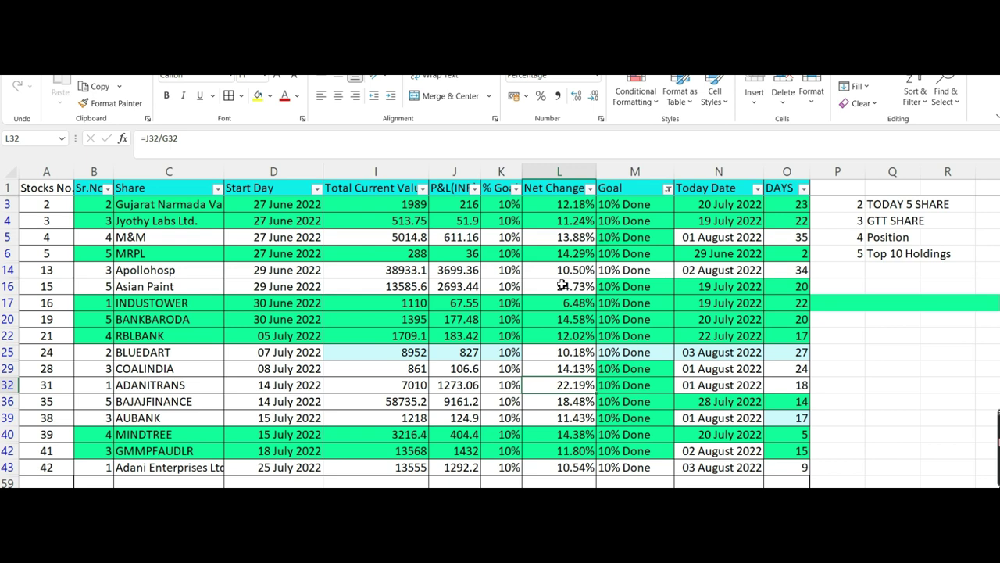
key(Down)
key(Down)
key(Down)
key(Down)
key(Up)
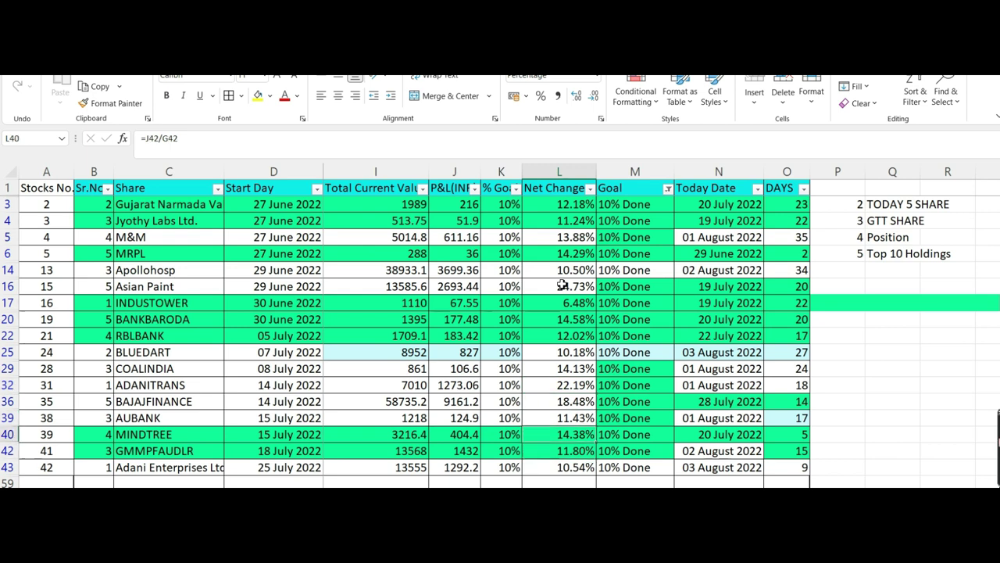
key(Up)
key(Up)
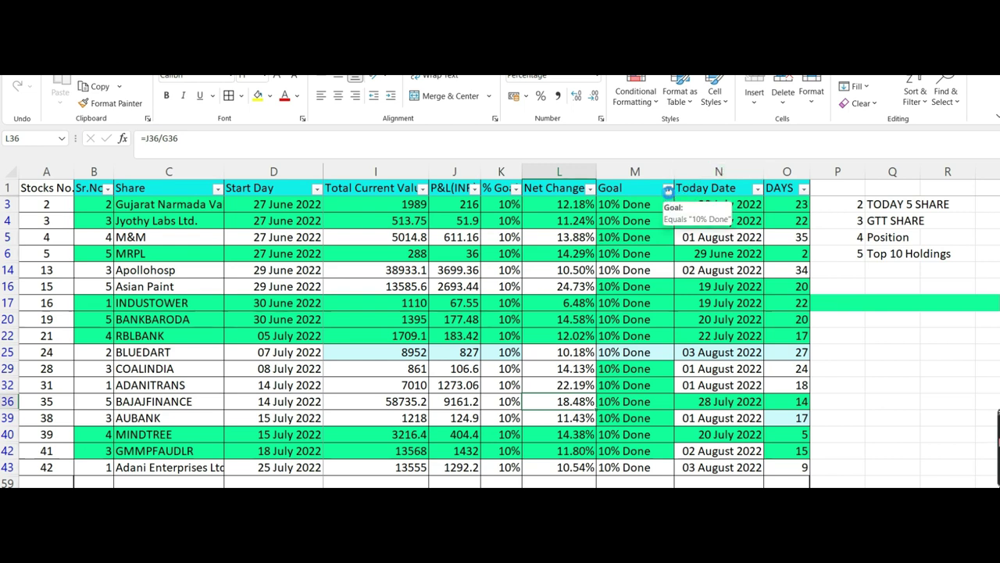
- Show all goal statuses again and filter the Net Change column to only -9.02% and -8.89%
click(668, 190)
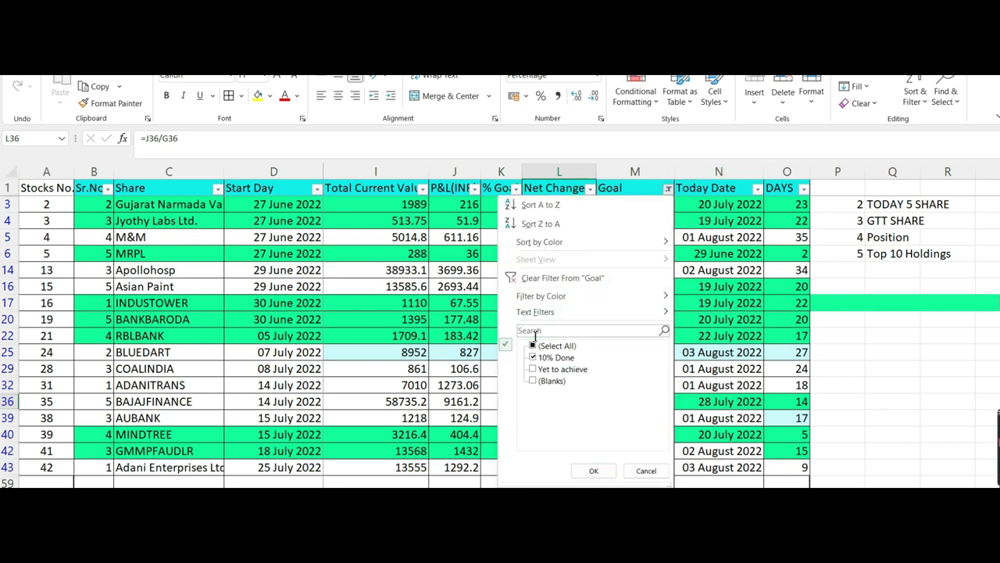
click(593, 471)
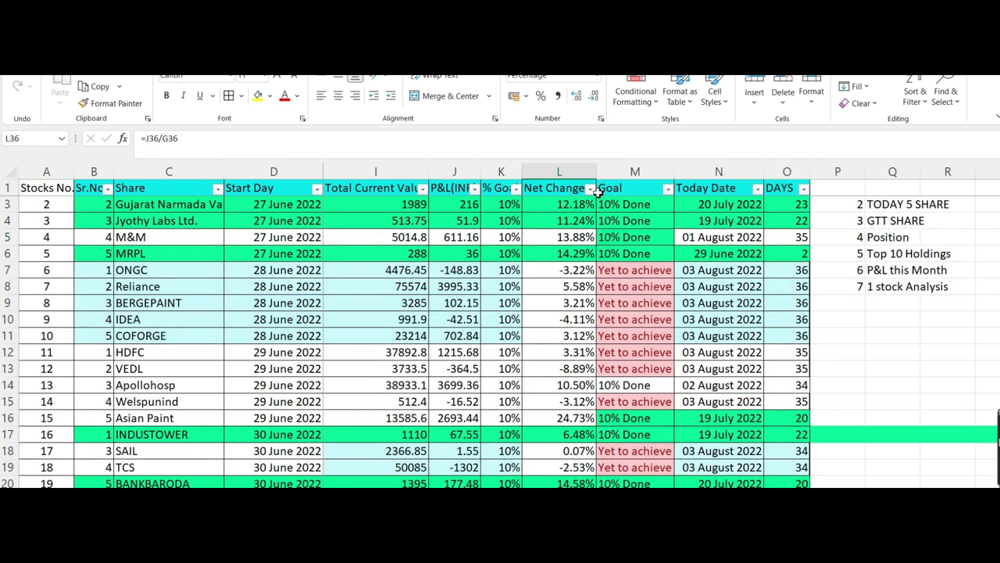
click(591, 191)
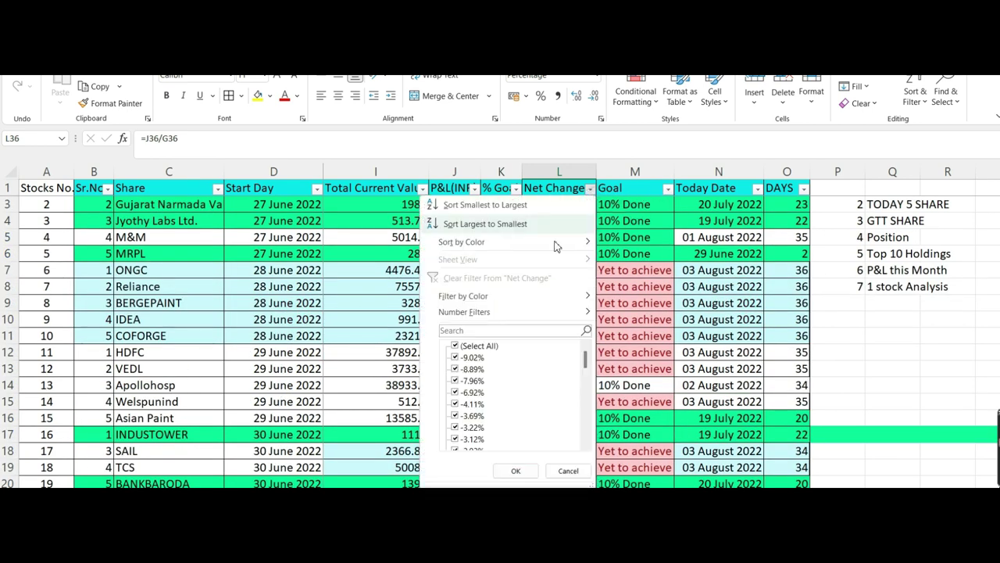
click(456, 347)
click(455, 357)
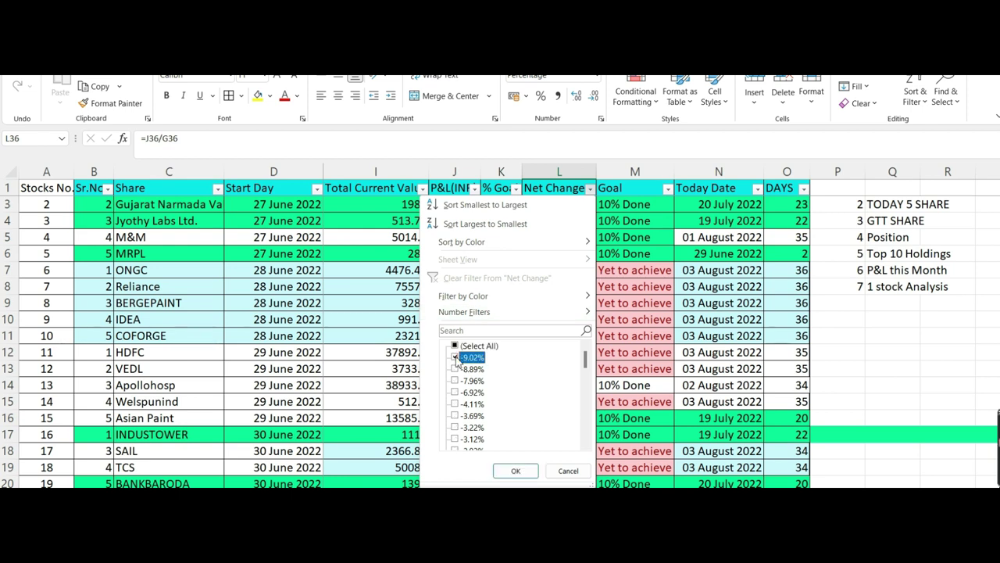
click(455, 369)
click(512, 470)
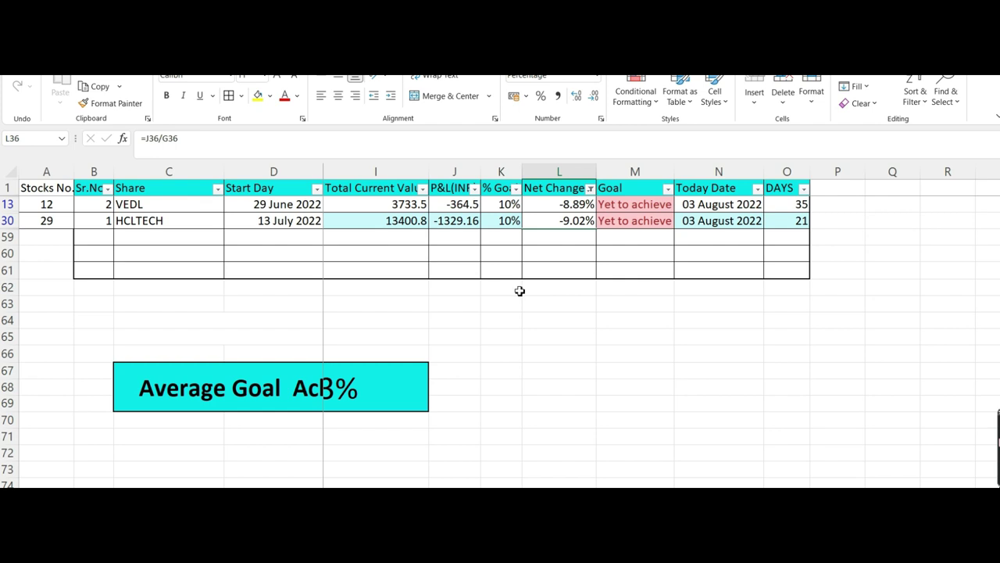
- Examine the Net Change and goal status of the filtered VEDL and HCLTECH rows
click(520, 290)
key(Up)
key(Up)
key(Up)
key(Up)
key(Up)
key(Up)
key(Down)
key(Up)
key(Down)
key(Down)
key(Right)
key(Up)
key(Down)
key(Up)
key(Down)
key(Up)
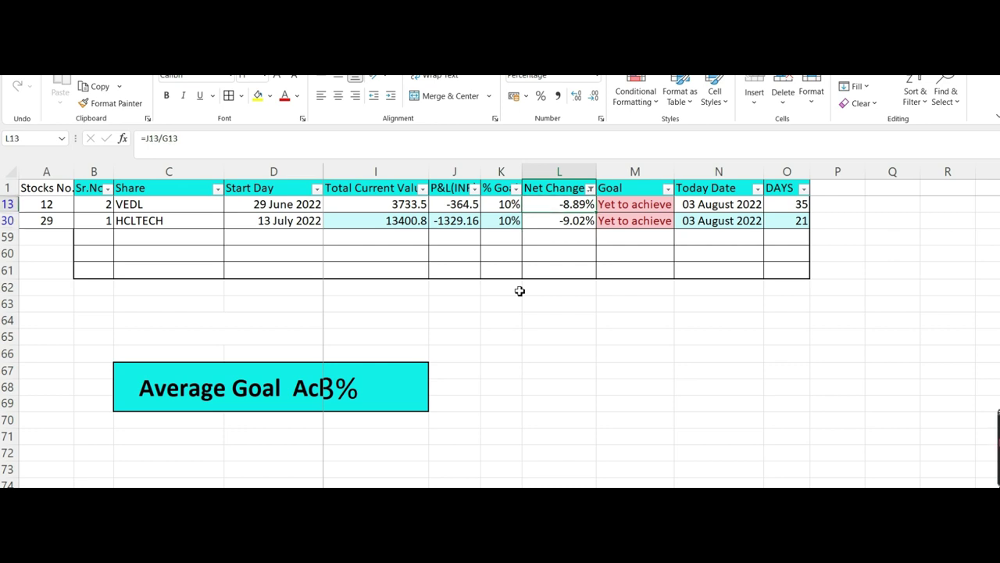
key(Down)
- Examine the quantity, average price, total investment and LTP of the VEDL and HCLTECH rows
key(Left)
key(Left)
key(Left)
key(Left)
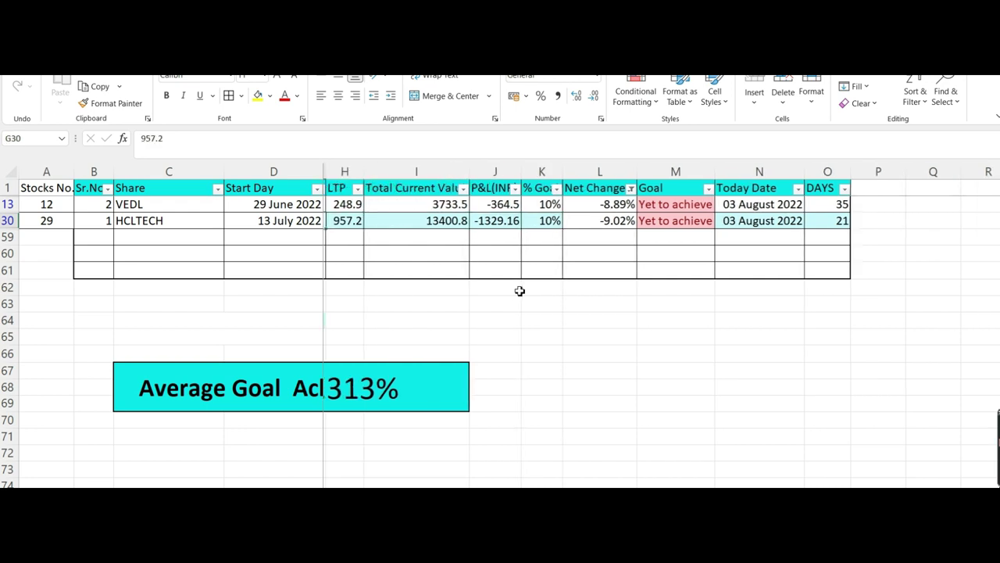
key(Left)
key(Left)
key(Left)
key(Left)
key(Left)
key(Right)
key(Right)
key(Right)
key(Up)
key(Down)
key(Up)
key(Down)
key(Left)
key(Up)
key(Right)
key(Right)
key(Right)
key(Right)
key(Right)
key(Right)
key(Right)
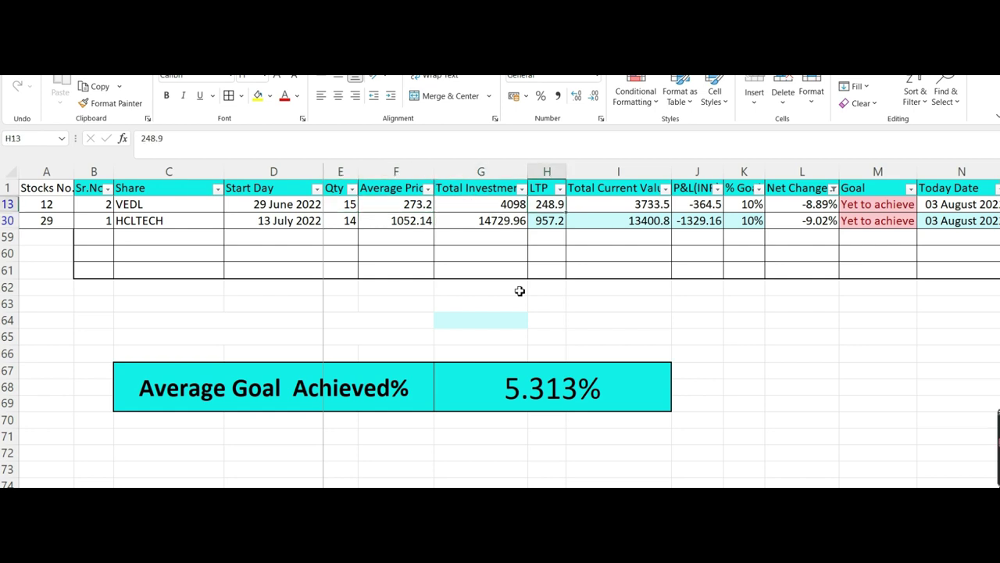
key(Down)
key(Down)
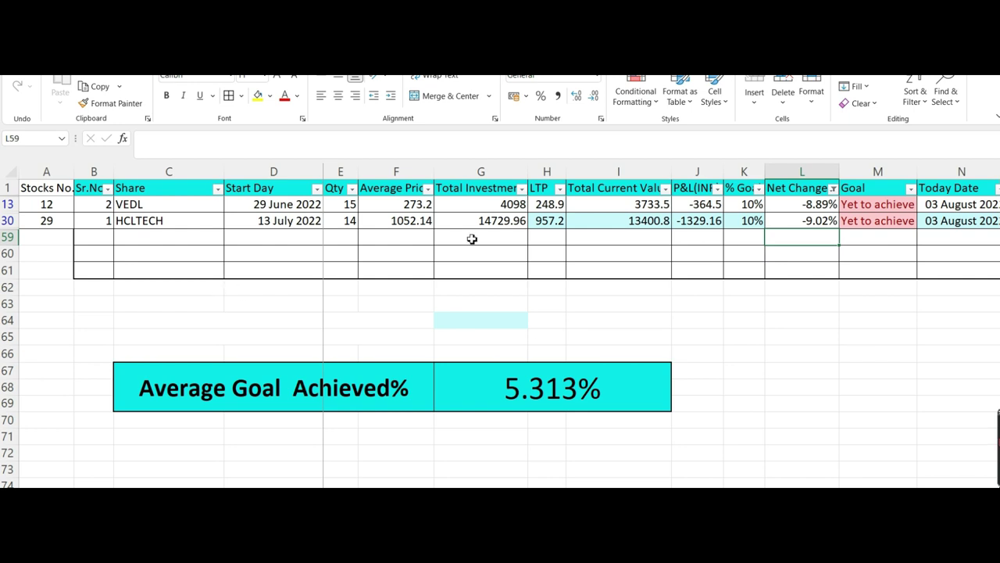
- Change the Net Change filter to show only 6.48%, 6.67% and 8.05%
click(833, 190)
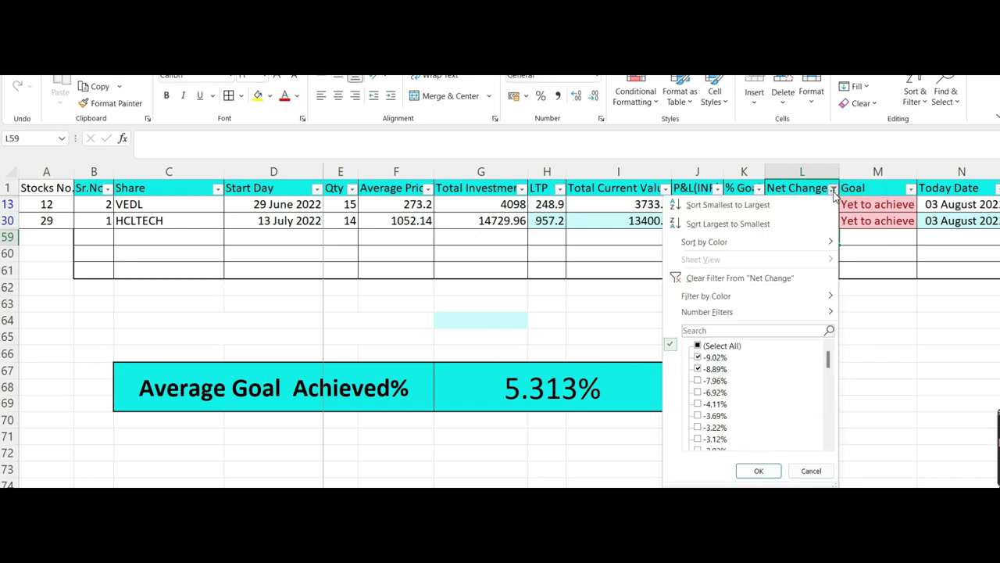
click(700, 347)
click(699, 347)
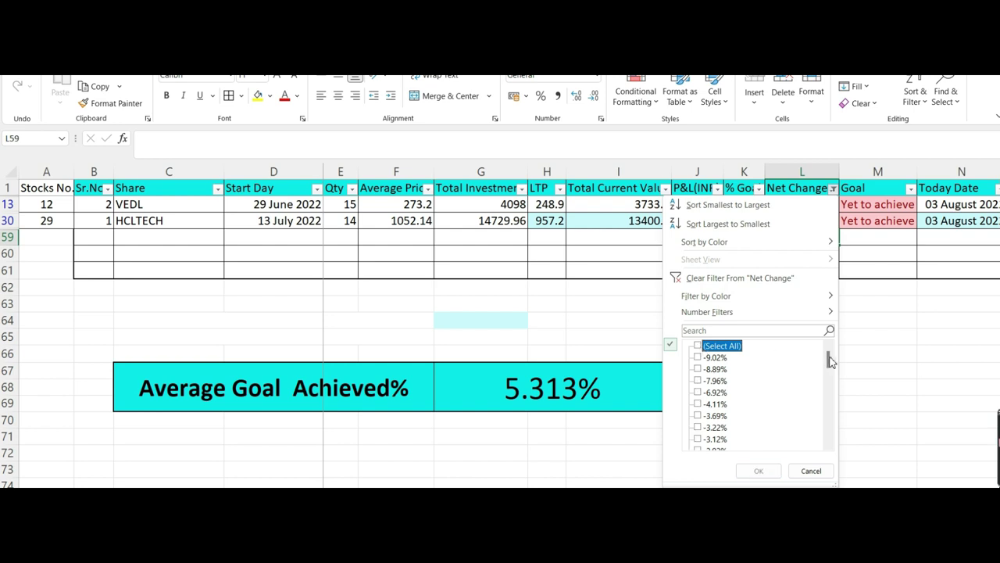
drag(830, 360, 831, 409)
drag(830, 413, 829, 407)
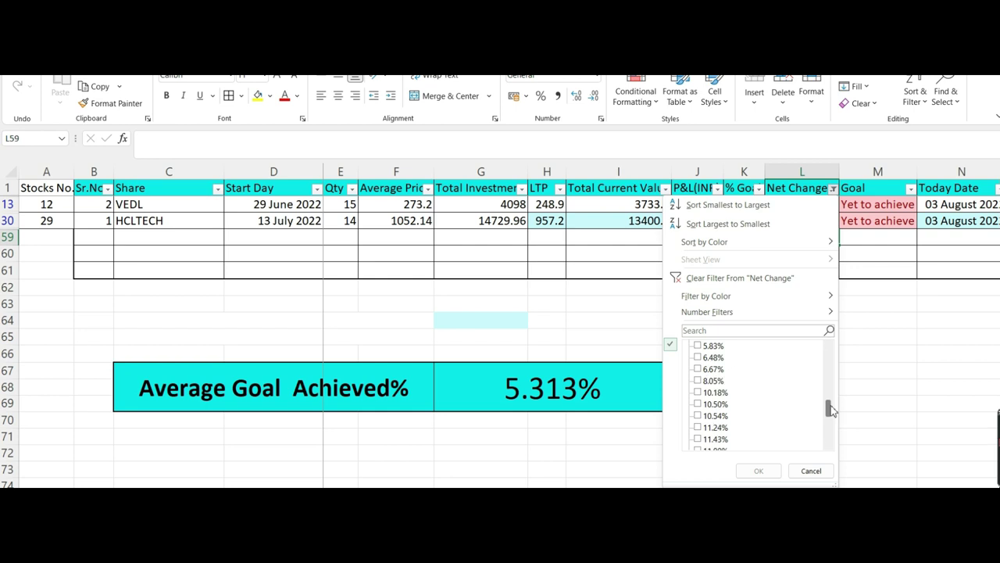
click(709, 381)
click(709, 370)
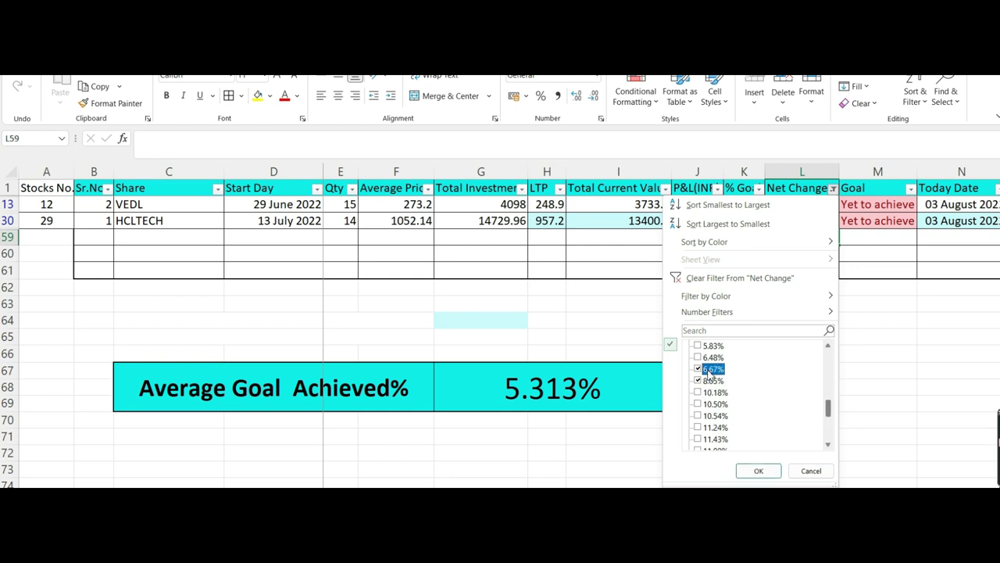
click(709, 357)
click(758, 471)
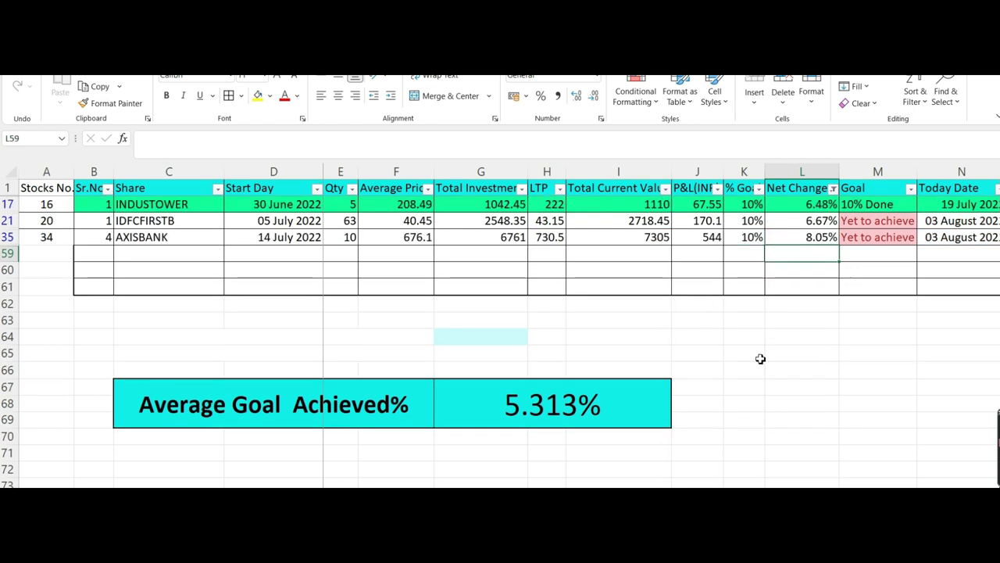
- Examine the profit and loss, goal percentage and Net Change of INDUSTOWER, IDFCFIRSTB and AXISBANK
click(713, 271)
key(Up)
key(Up)
key(Up)
key(Up)
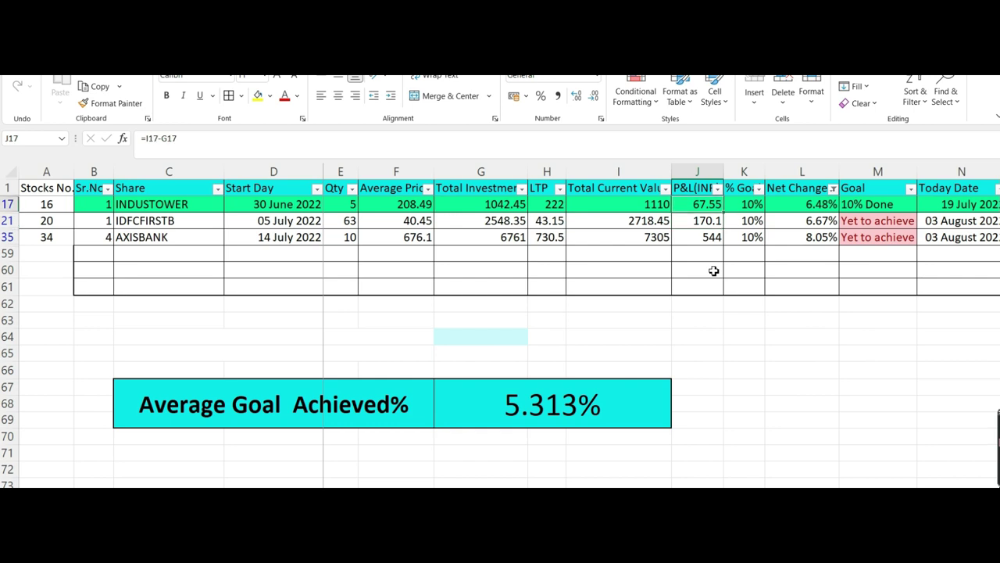
key(Right)
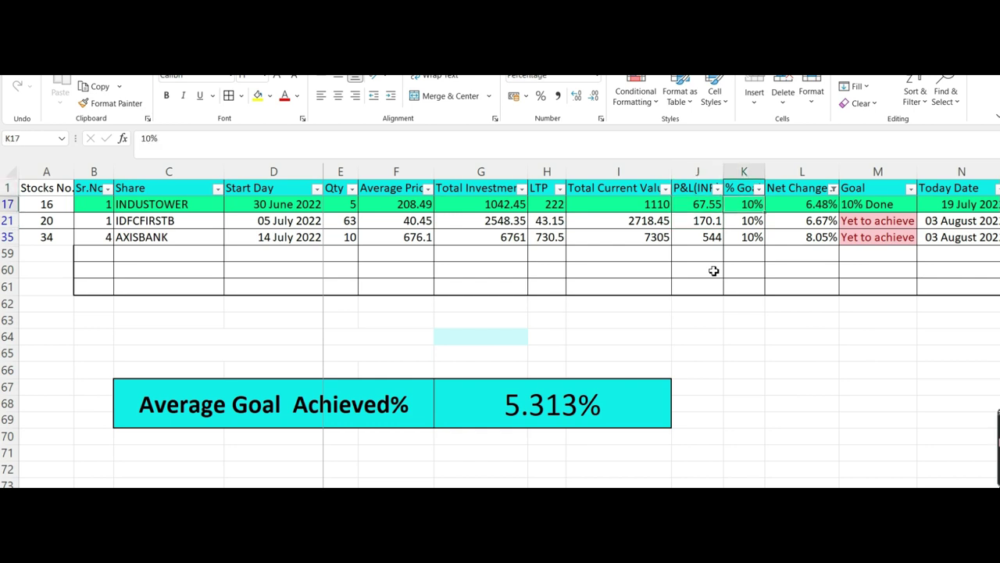
key(Right)
key(Down)
key(Down)
key(Up)
key(Up)
key(Down)
key(Down)
key(Up)
key(Up)
key(Down)
key(Up)
key(Up)
key(Down)
key(Up)
key(Down)
key(Down)
key(Down)
key(Up)
key(Up)
key(Up)
key(Down)
key(Down)
key(Down)
key(Down)
key(Up)
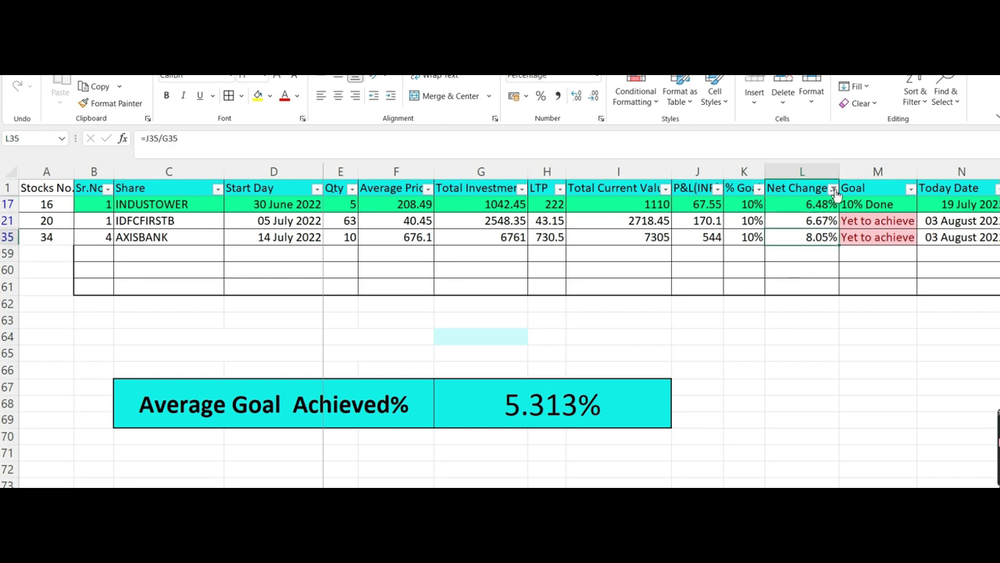
- Reset the Net Change filter to include every value
click(834, 190)
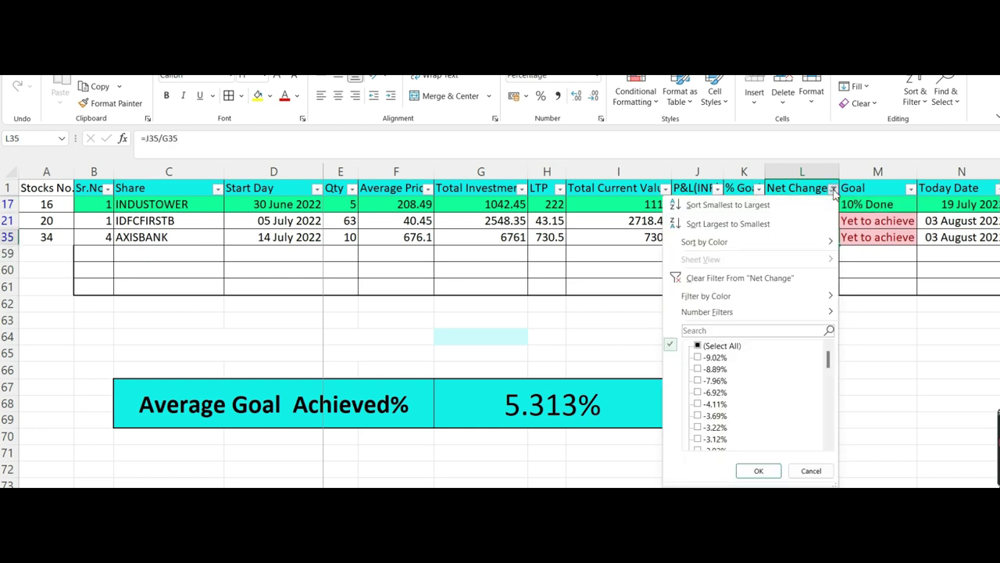
click(699, 347)
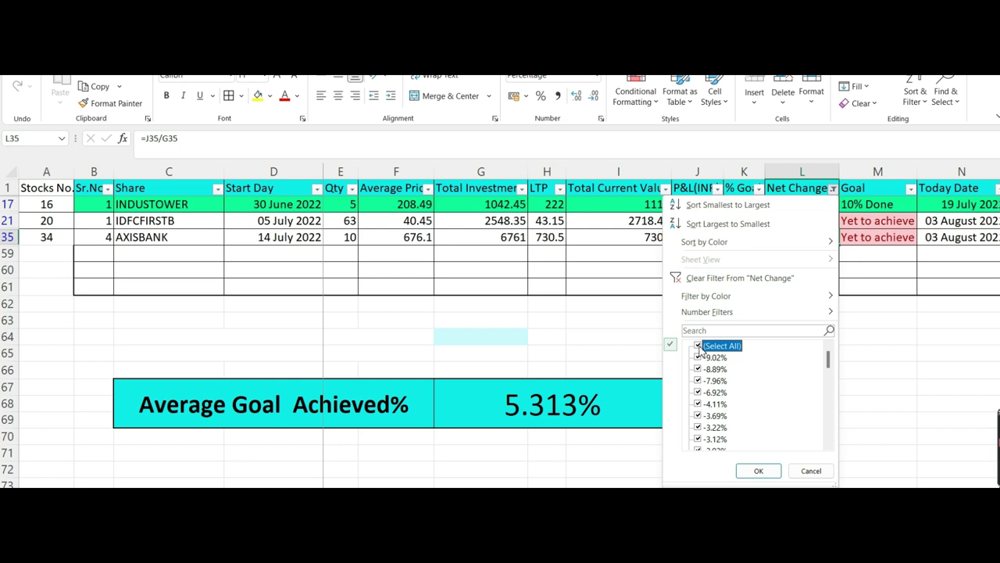
click(759, 471)
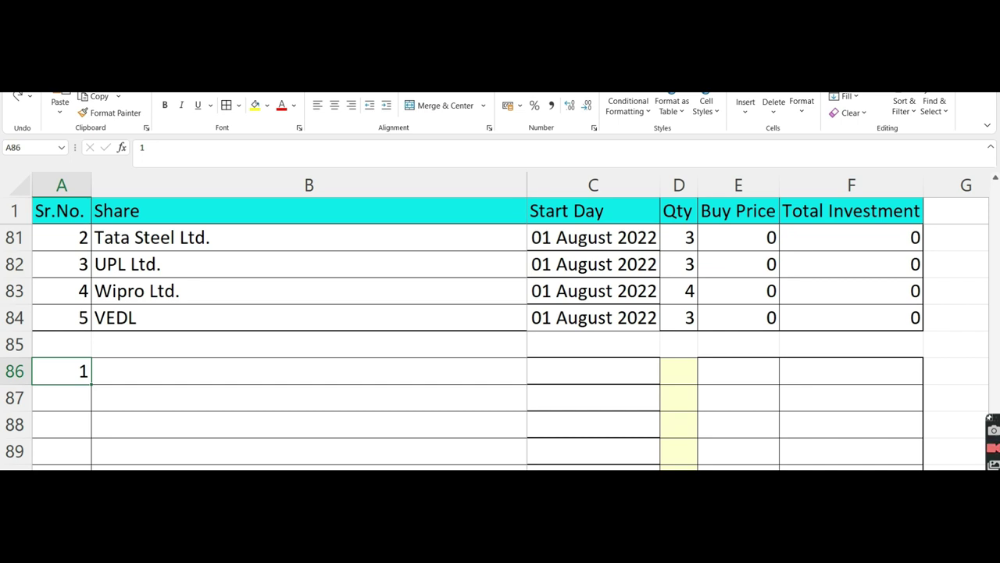
- Enter HDFC Bank Ltd. as the share in row 86
key(Tab)
text(HDFC Bank Ltd.)
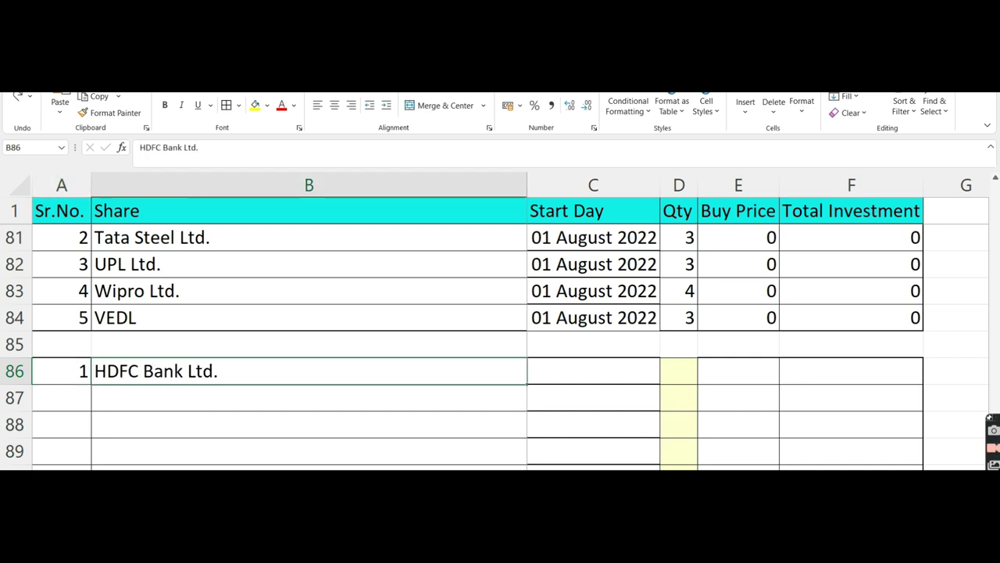
click(300, 327)
key(Down)
key(Down)
key(Down)
key(Down)
key(Down)
key(Down)
key(Down)
key(Down)
key(Down)
key(Down)
key(Down)
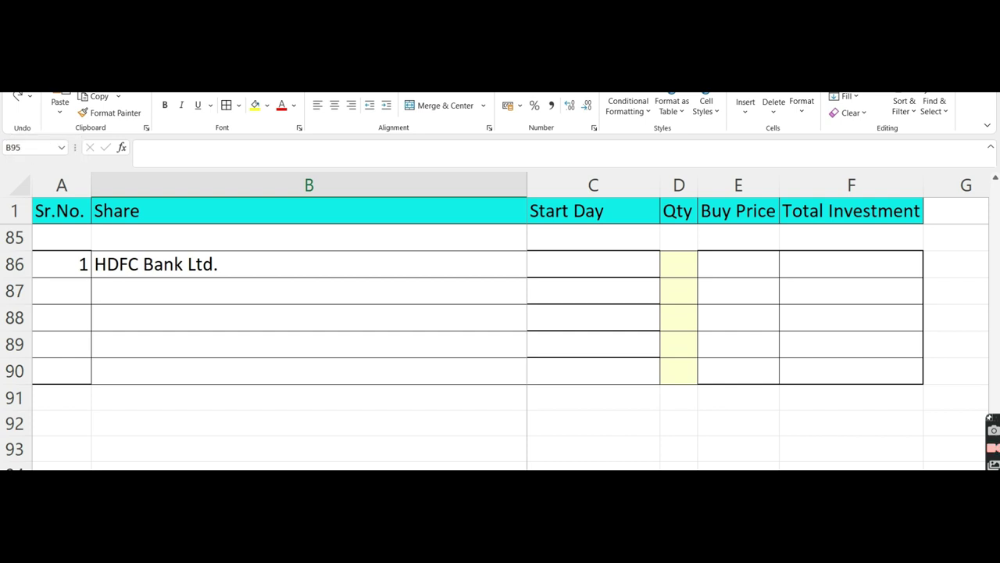
- Fill row 86 with start day 01 August 2022, quantity 4, buy price 1433 and total investment =D86*E86
key(ctrl+z)
key(ctrl+z)
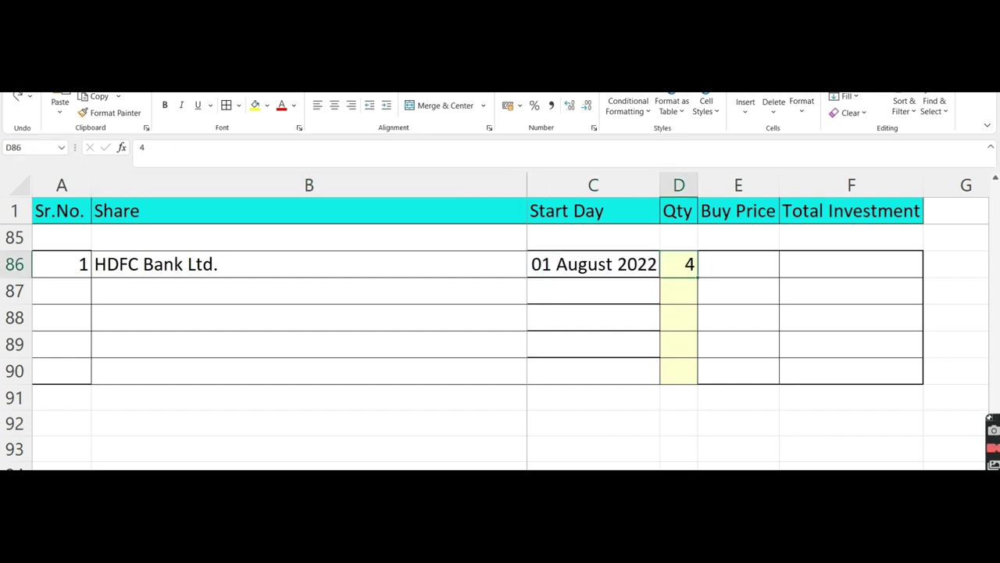
key(ctrl+z)
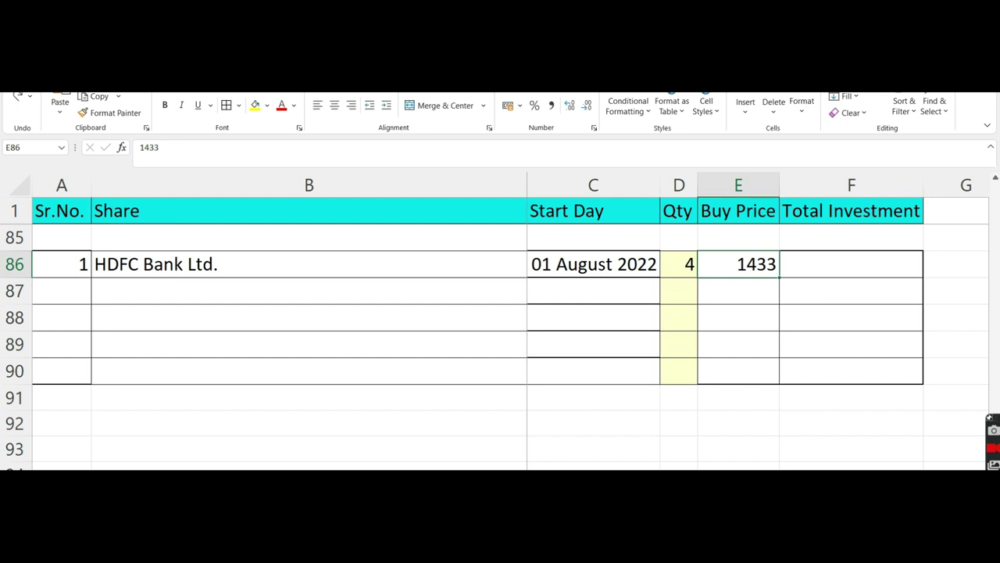
key(ctrl+z)
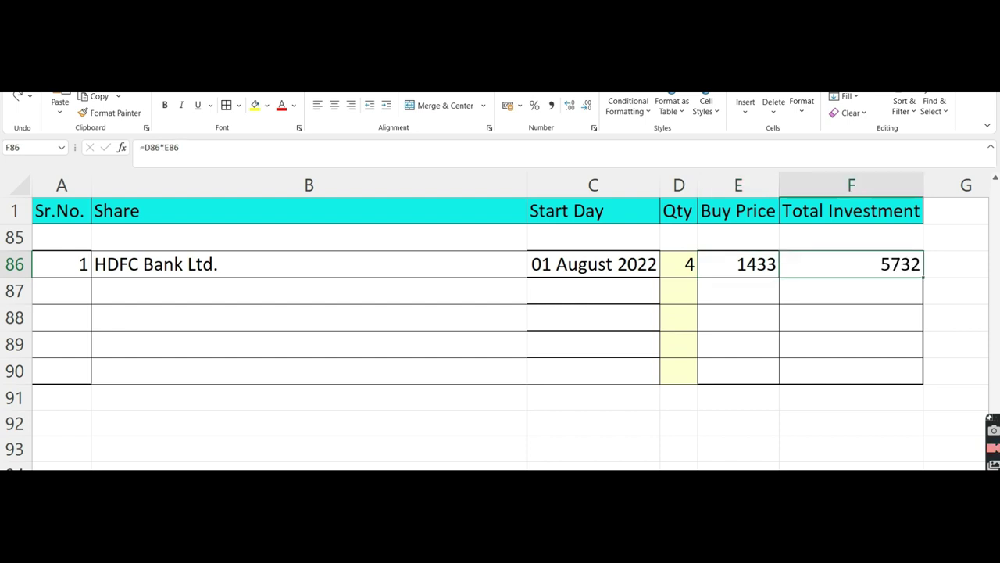
- Enter serial number 2, Reliance Industries Ltd., quantity 4 and start day 01 August 2022 in row 87
key(ctrl+z)
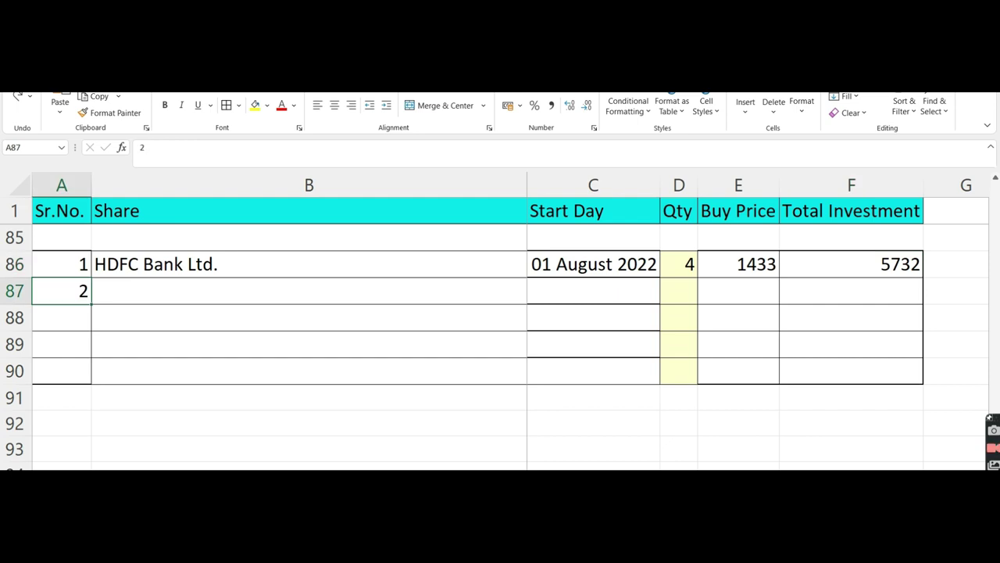
key(ctrl+z)
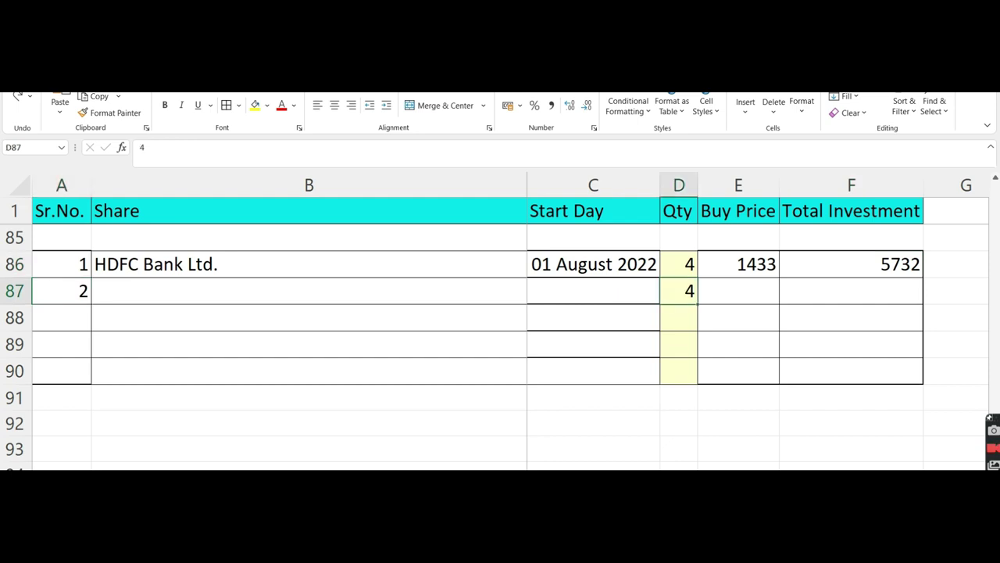
key(ctrl+z)
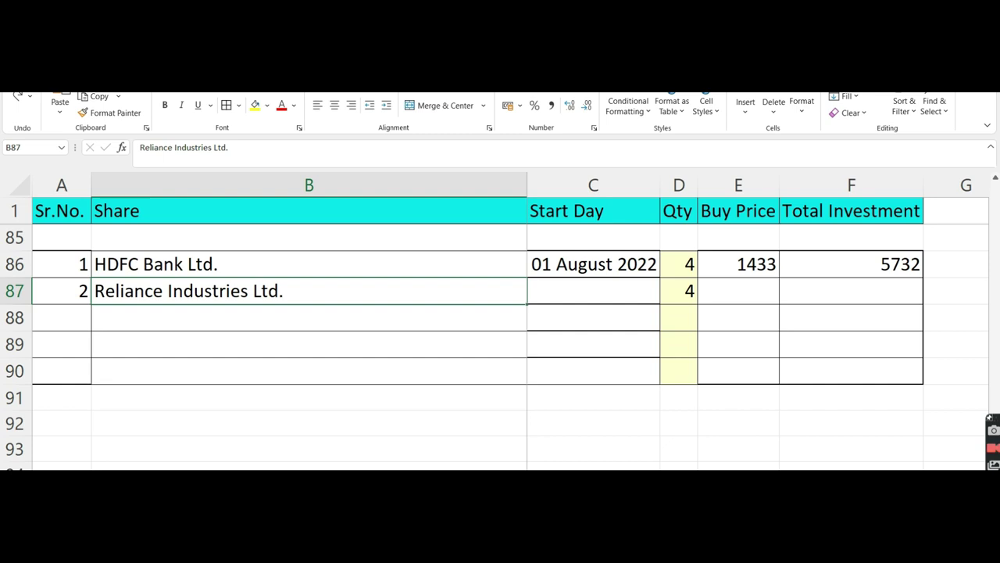
key(Right)
key(ctrl+d)
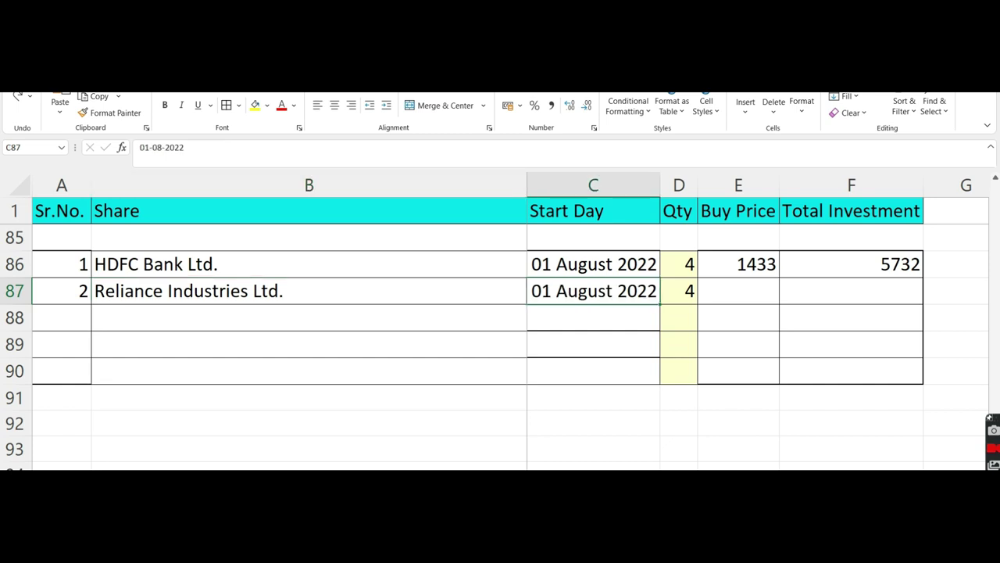
- Set the Reliance Industries buy price to 2606 and fill its total investment with the formula from the row above
click(738, 291)
text(2606)
key(ctrl+Return)
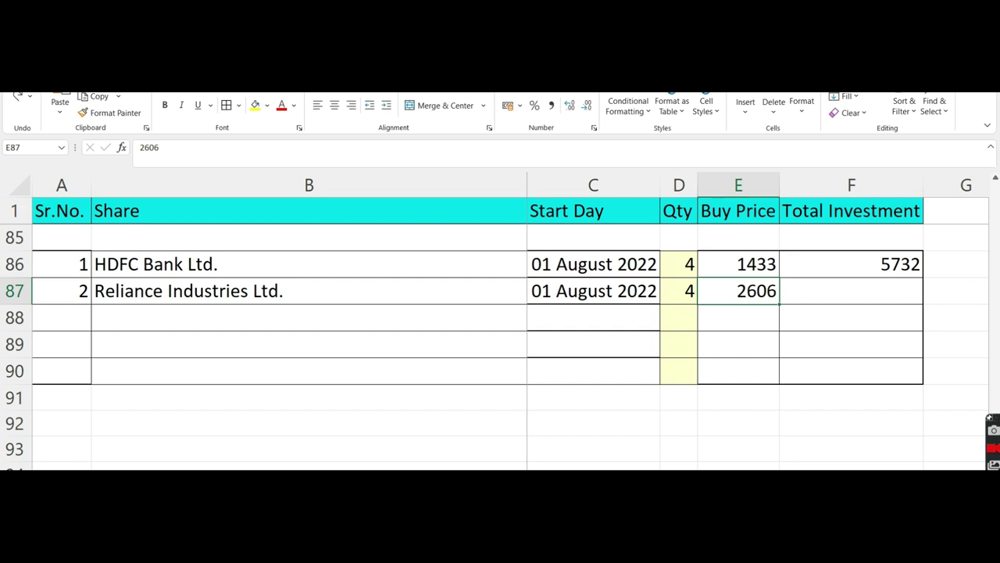
click(851, 291)
key(ctrl+d)
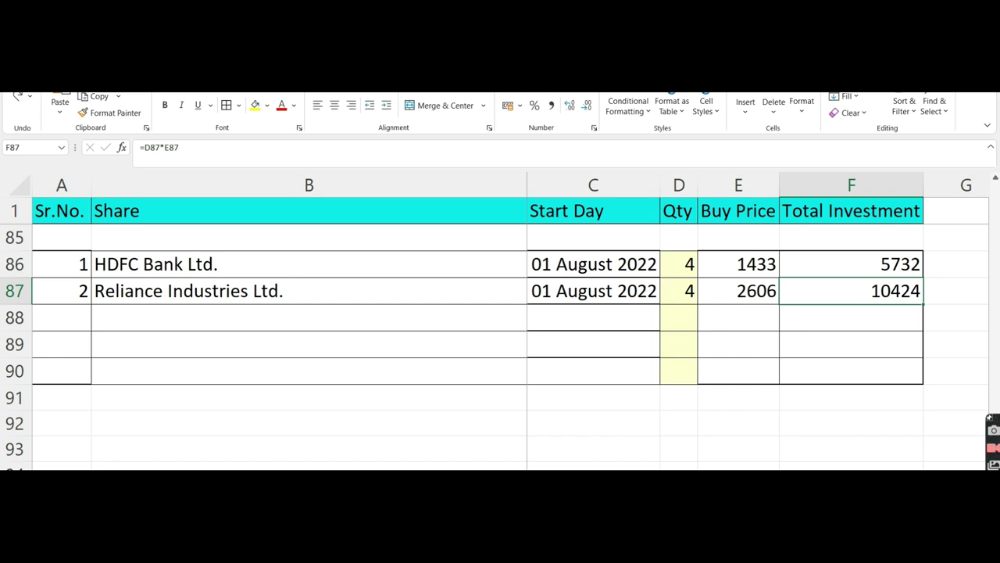
- Enter serial number 3 and Tata Steel Ltd. in row 88, copying the start day from the row above
click(61, 317)
text(3)
key(ctrl+Return)
click(309, 317)
text(Tata Steel Ltd.)
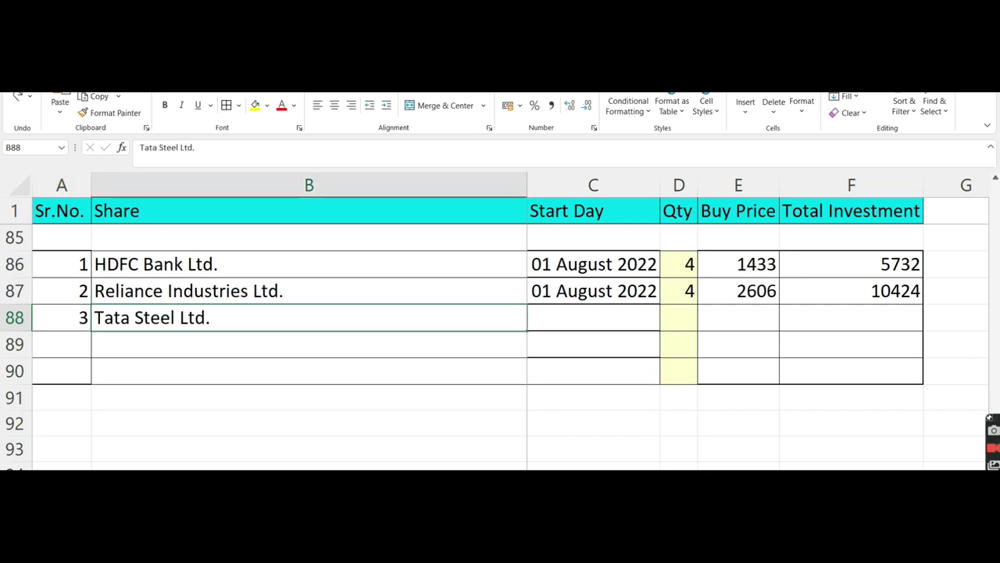
key(Tab)
key(ctrl+d)
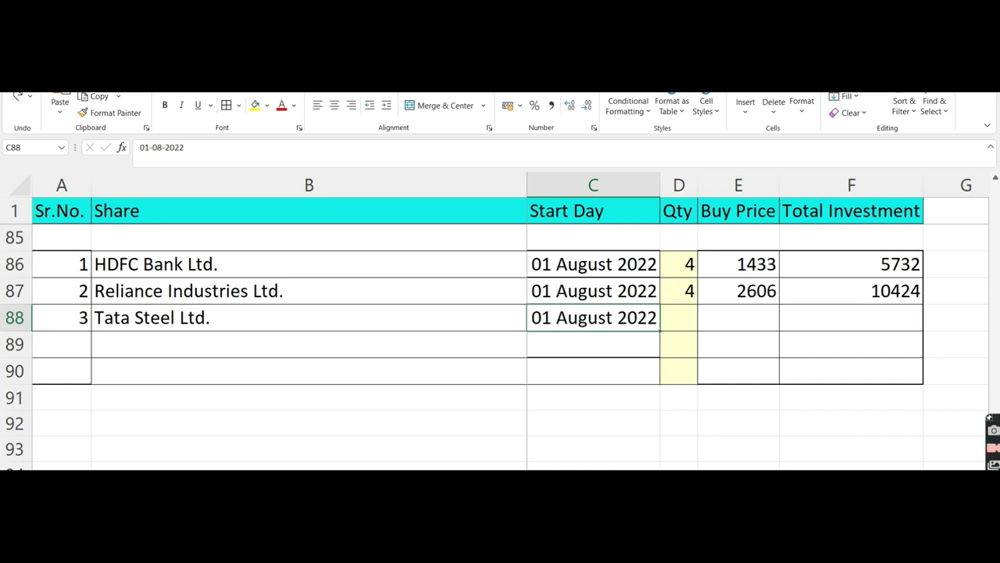
- Set the Tata Steel quantity to 7 and buy price to 107, with total investment calculated as =D88*E88
key(Tab)
text(7)
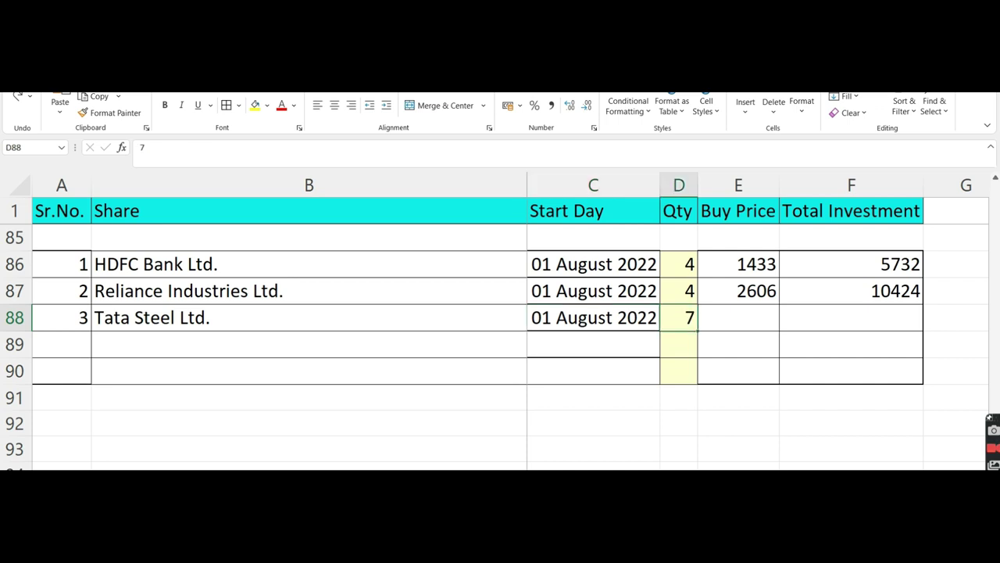
key(Tab)
text(107)
key(Tab)
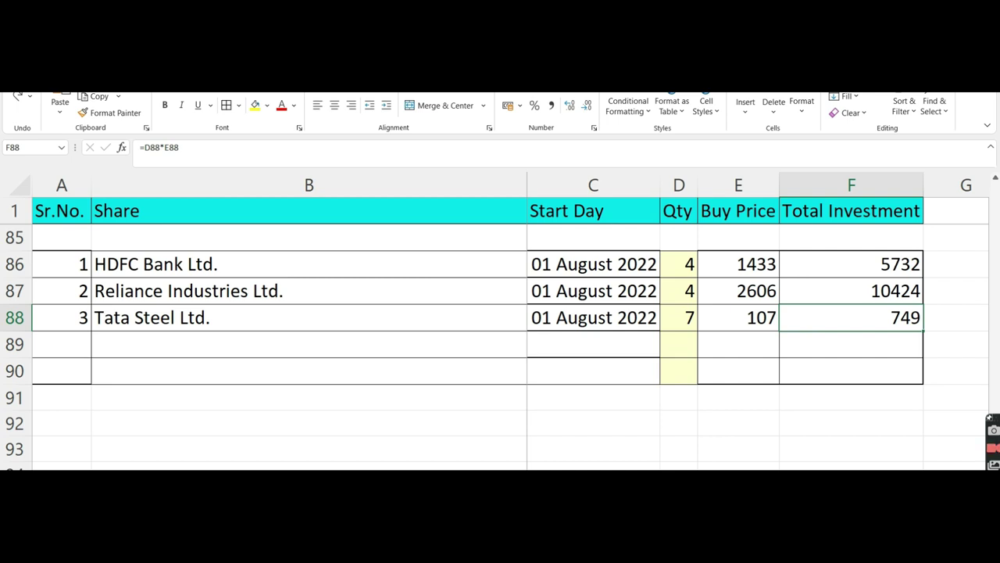
- Enter serial number 4 and UPL Ltd. in row 89, copying the start day from the row above
key(Return)
text(4)
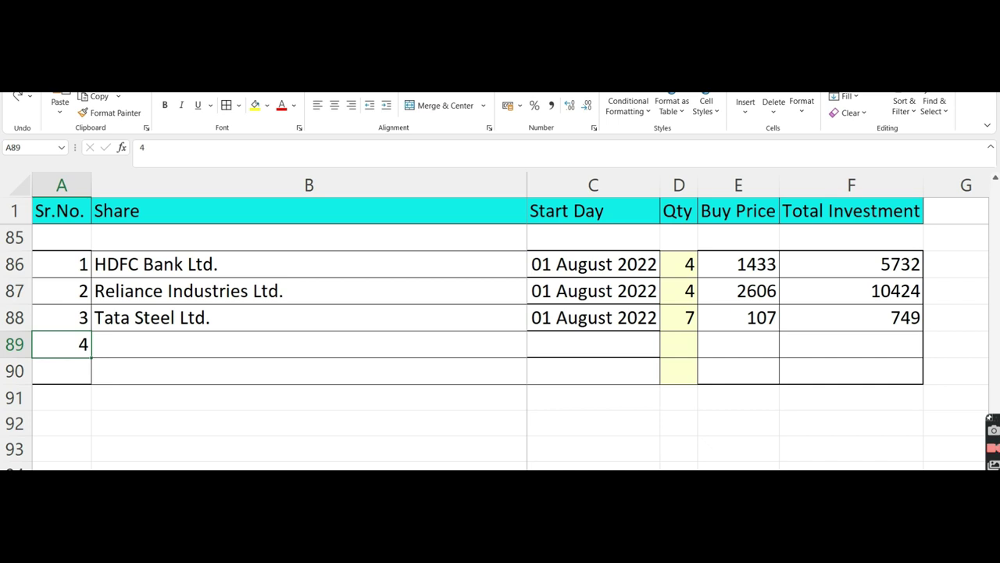
key(Tab)
text(UPL Ltd.)
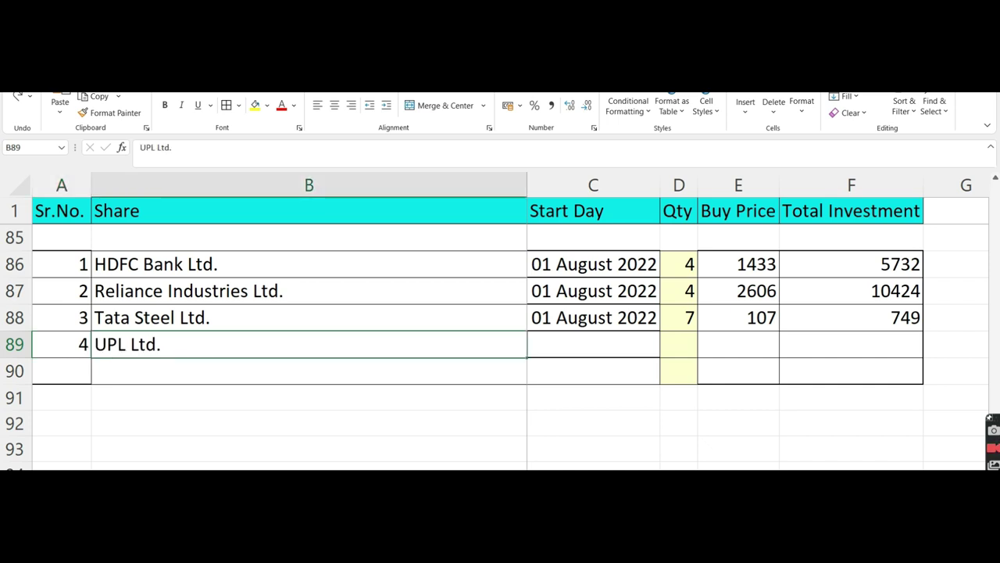
key(Tab)
key(ctrl+d)
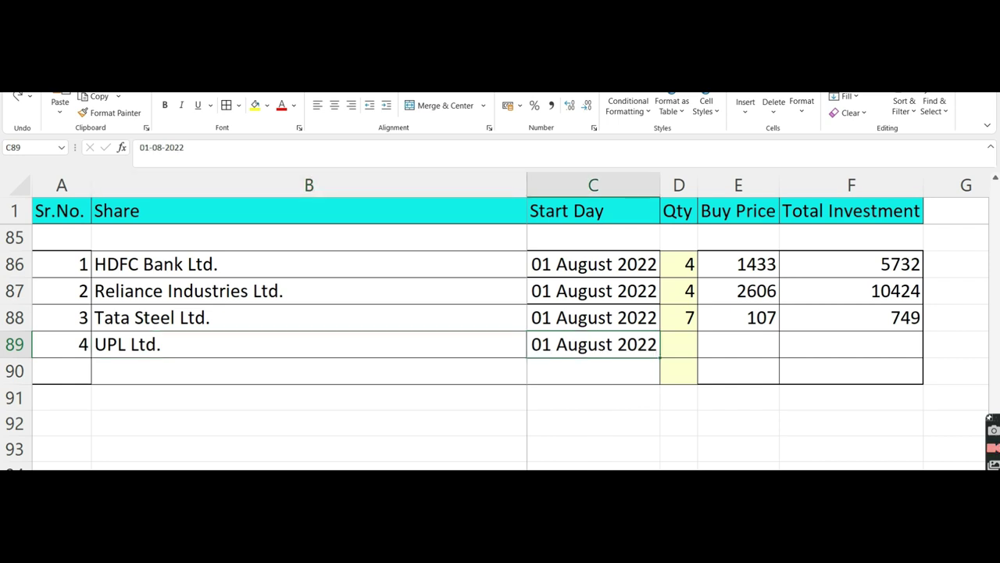
- Set the UPL quantity to 4 and buy price to 731, and fill down the total investment formula
key(Tab)
text(4)
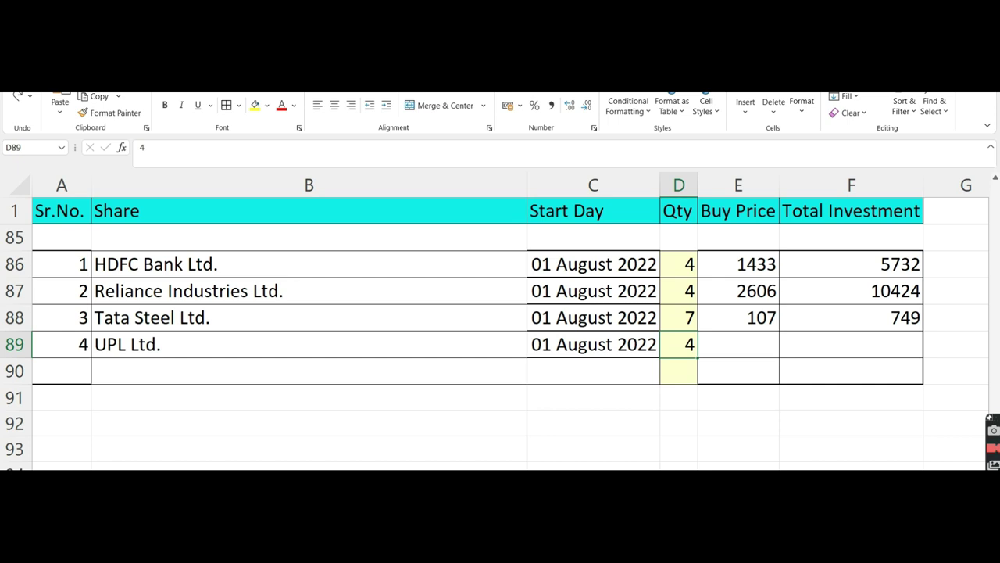
key(Tab)
text(731)
key(Tab)
key(ctrl+d)
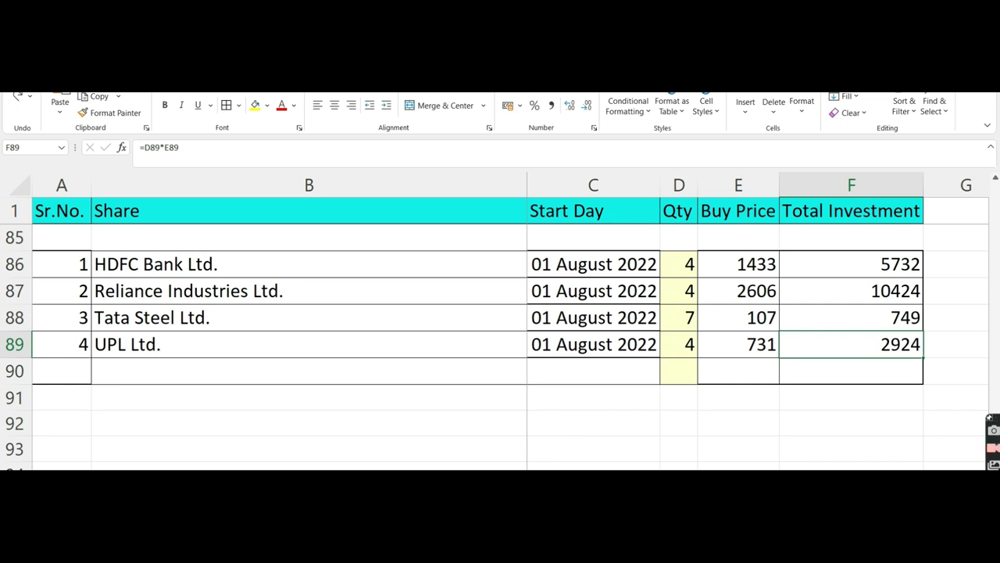
- Enter serial number 5, Wipro Ltd. and start day 01-08-2022 in row 90
key(Return)
text(5)
key(ctrl+Return)
key(Tab)
text(Wipro Ltd.)
key(ctrl+Return)
key(Tab)
text(01-08-2022)
key(ctrl+Return)
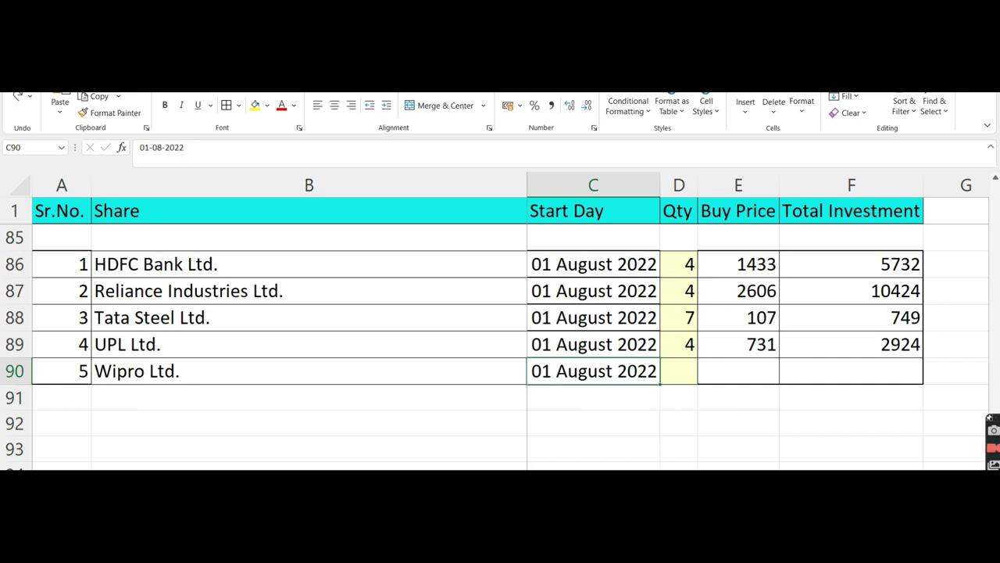
- Fill in Wipro's quantity 4 and buy price 432, and copy the total investment formula from the row above
key(Right)
key(ctrl+d)
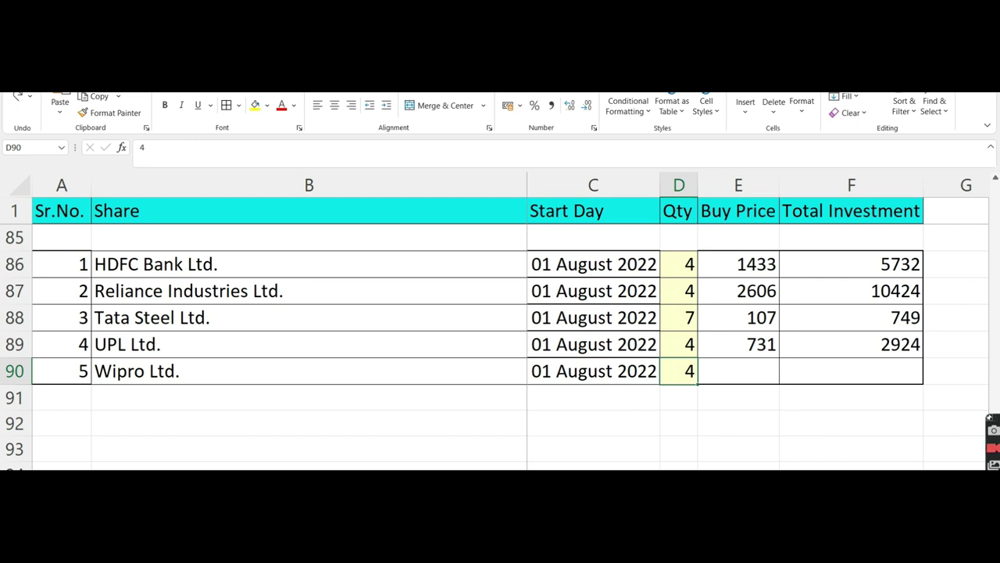
key(Right)
text(432)
key(Right)
key(ctrl+d)
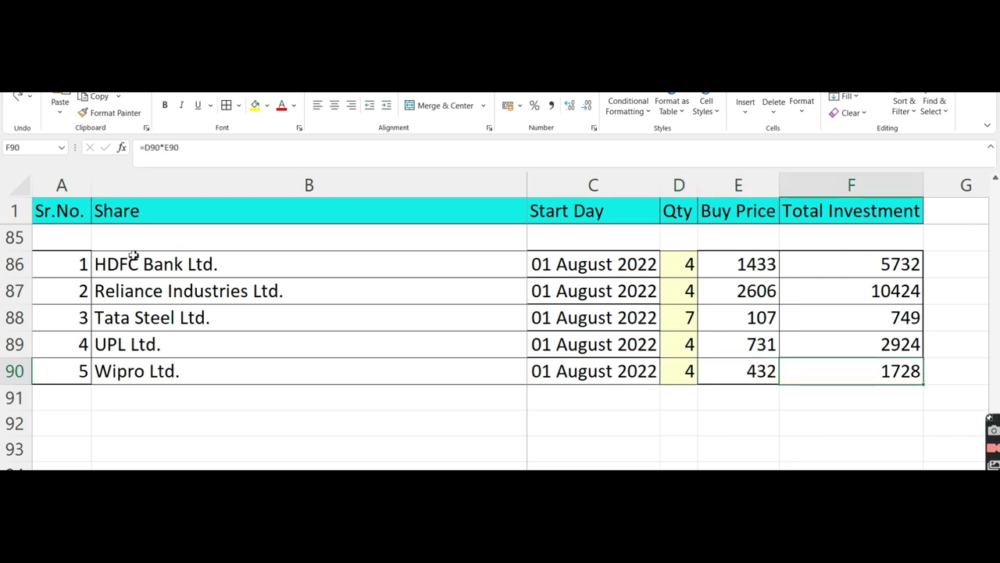